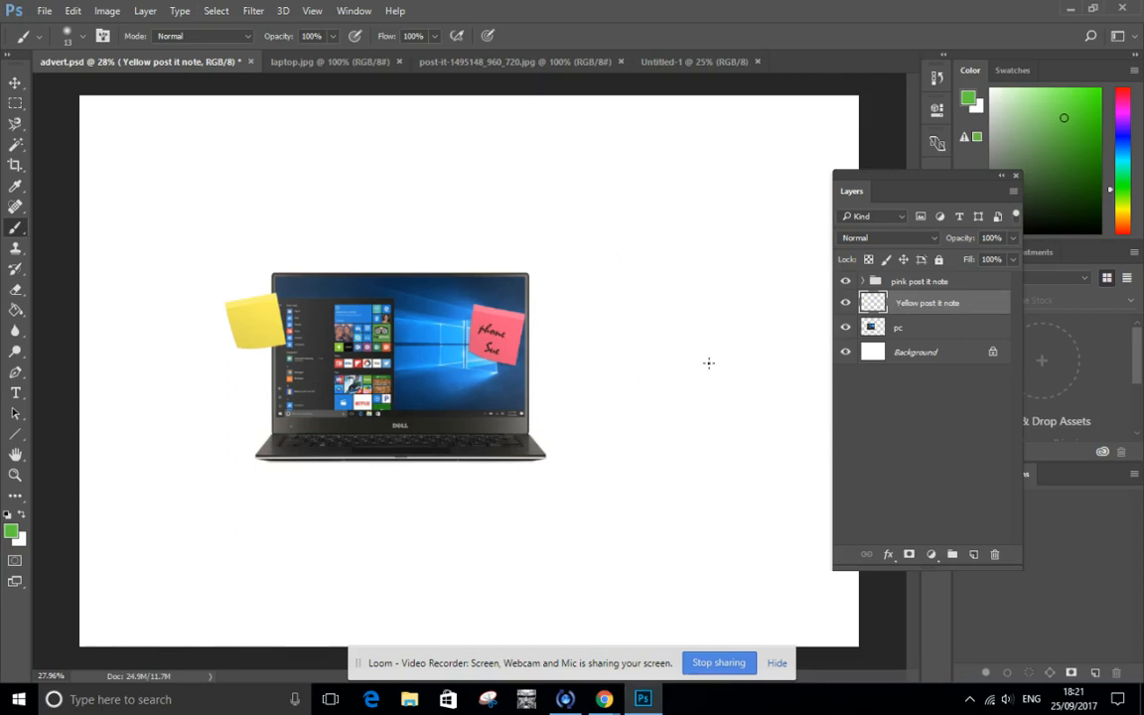
# - Move the yellow post-it note in advert.psd onto the upper-left corner of the laptop screen
pyautogui.click(930, 328)
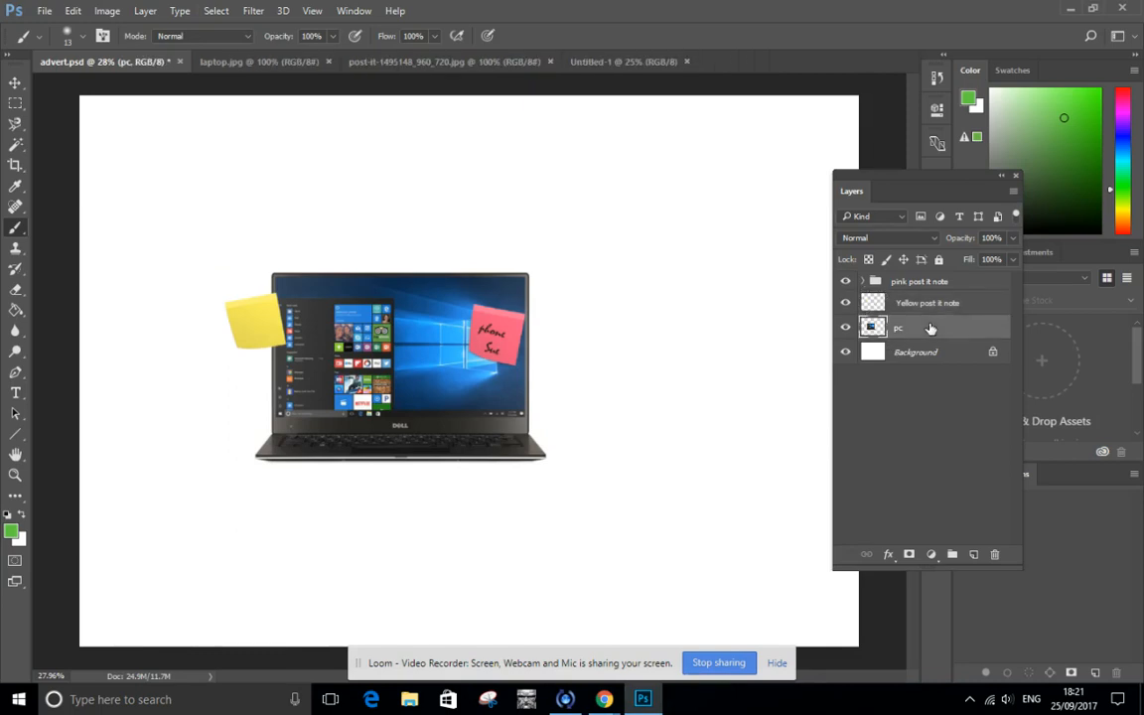
pyautogui.press('v')
pyautogui.moveTo(427, 303)
pyautogui.mouseDown()
pyautogui.moveTo(439, 317)
pyautogui.moveTo(355, 316)
pyautogui.moveTo(607, 253)
pyautogui.moveTo(416, 290)
pyautogui.mouseUp()
pyautogui.click(880, 302)
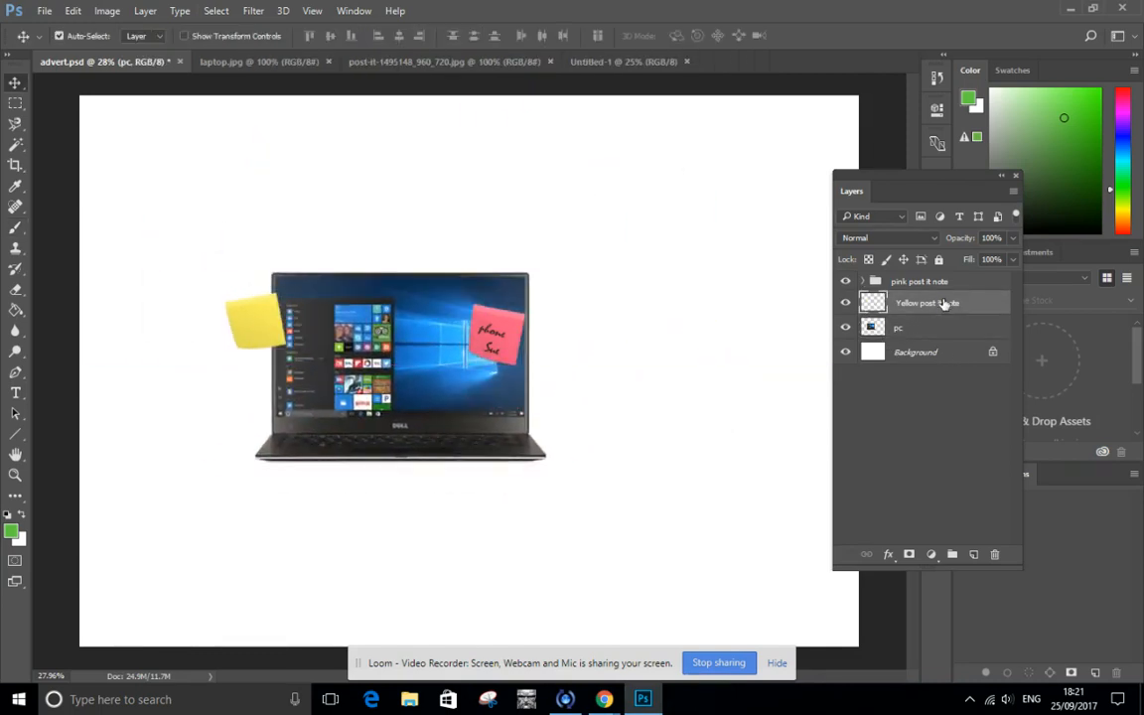
pyautogui.moveTo(260, 314); pyautogui.dragTo(300, 287)
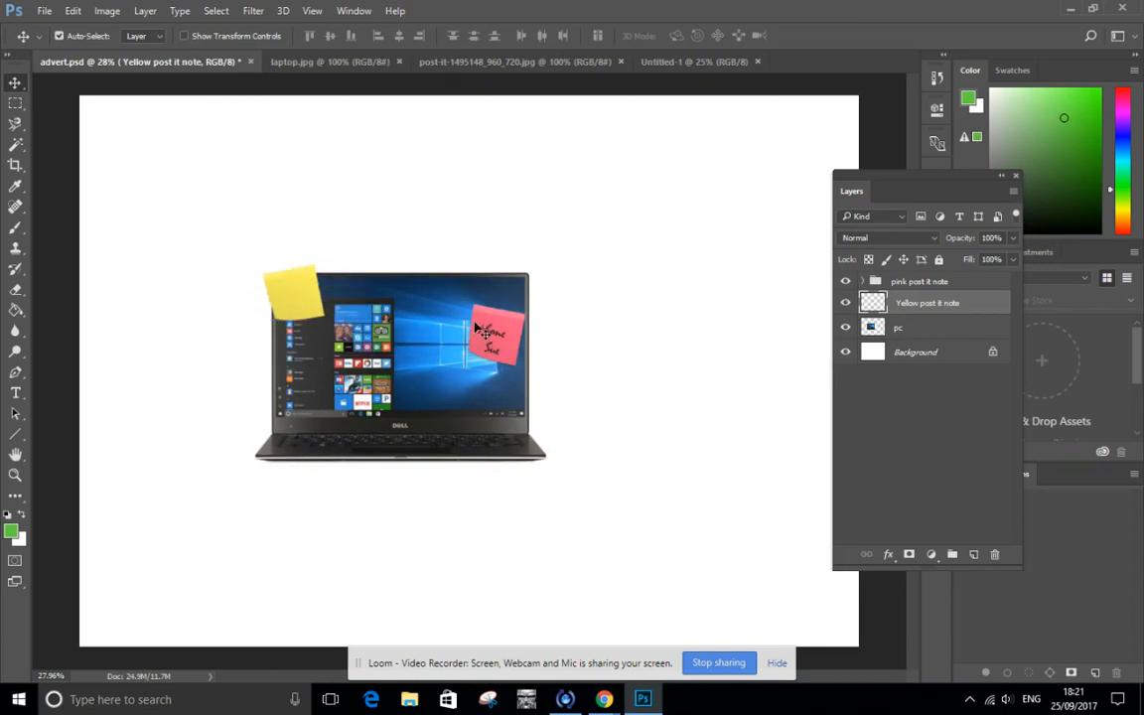
# - Look through the open laptop.jpg, post-it image and blank Untitled-1 documents
pyautogui.click(322, 61)
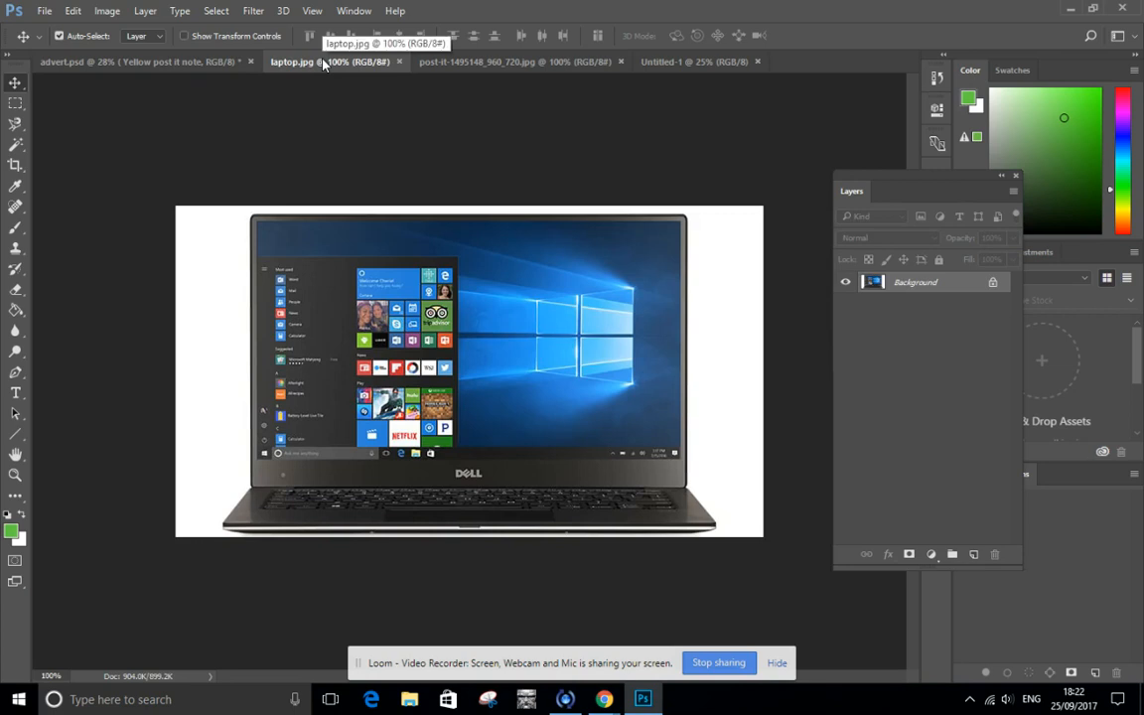
pyautogui.click(524, 62)
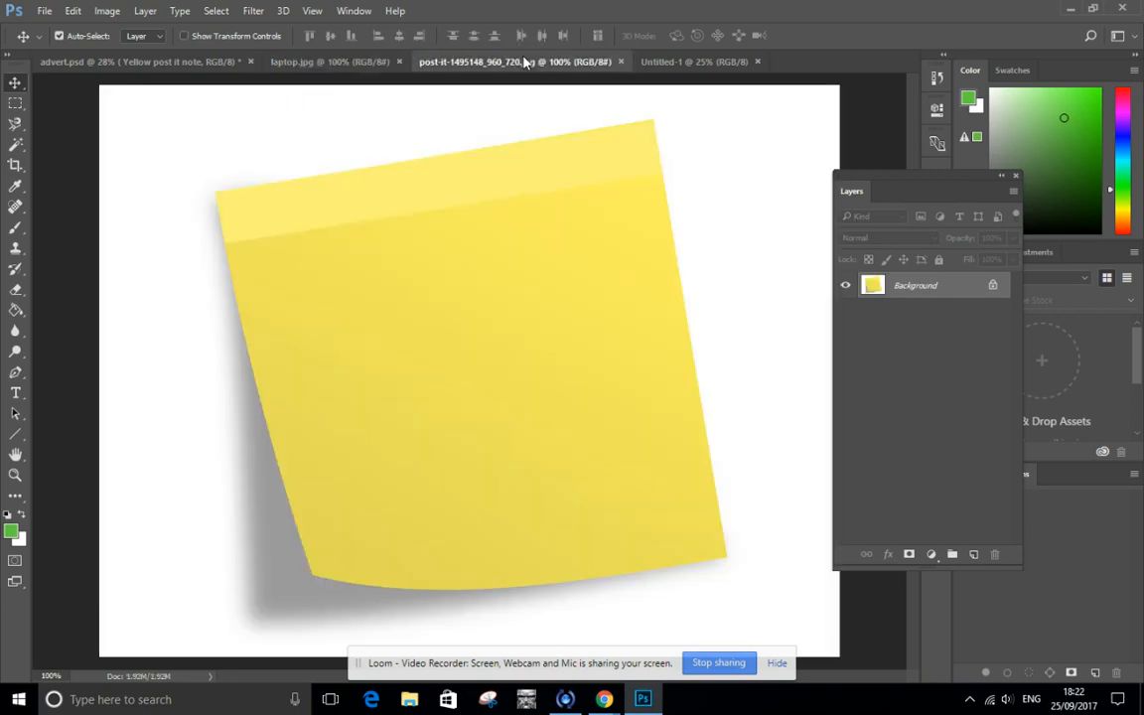
pyautogui.click(679, 64)
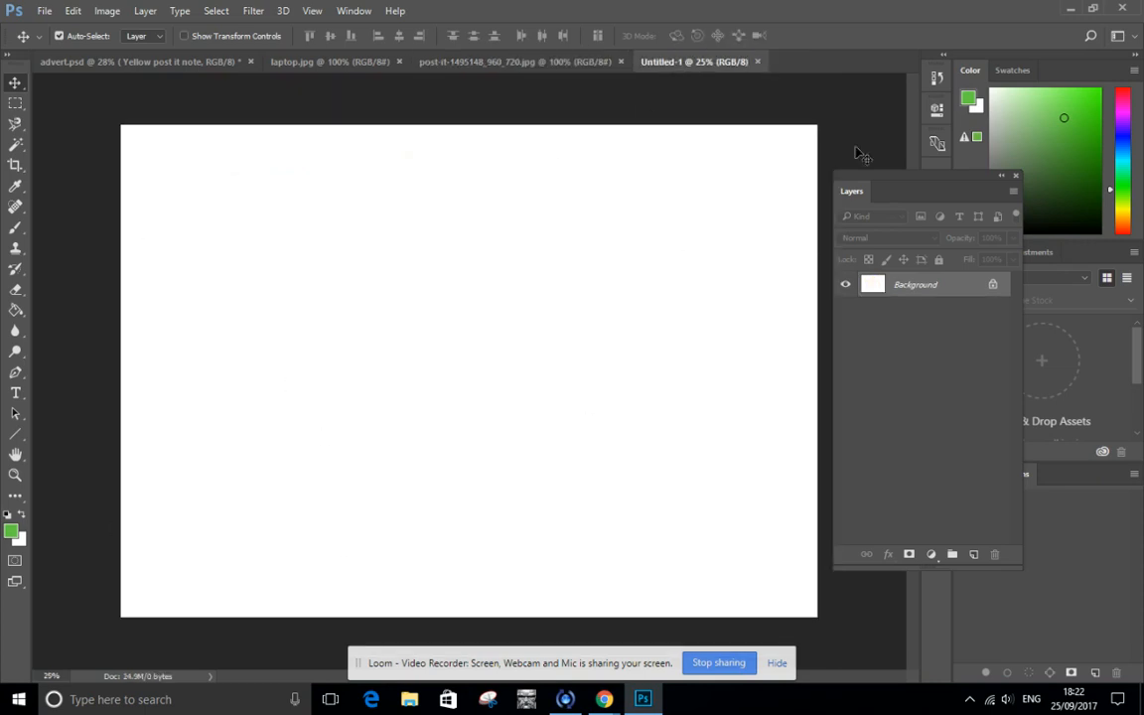
# - Convert the post-it image's locked background into an editable layer and rename it "post it"
pyautogui.click(448, 64)
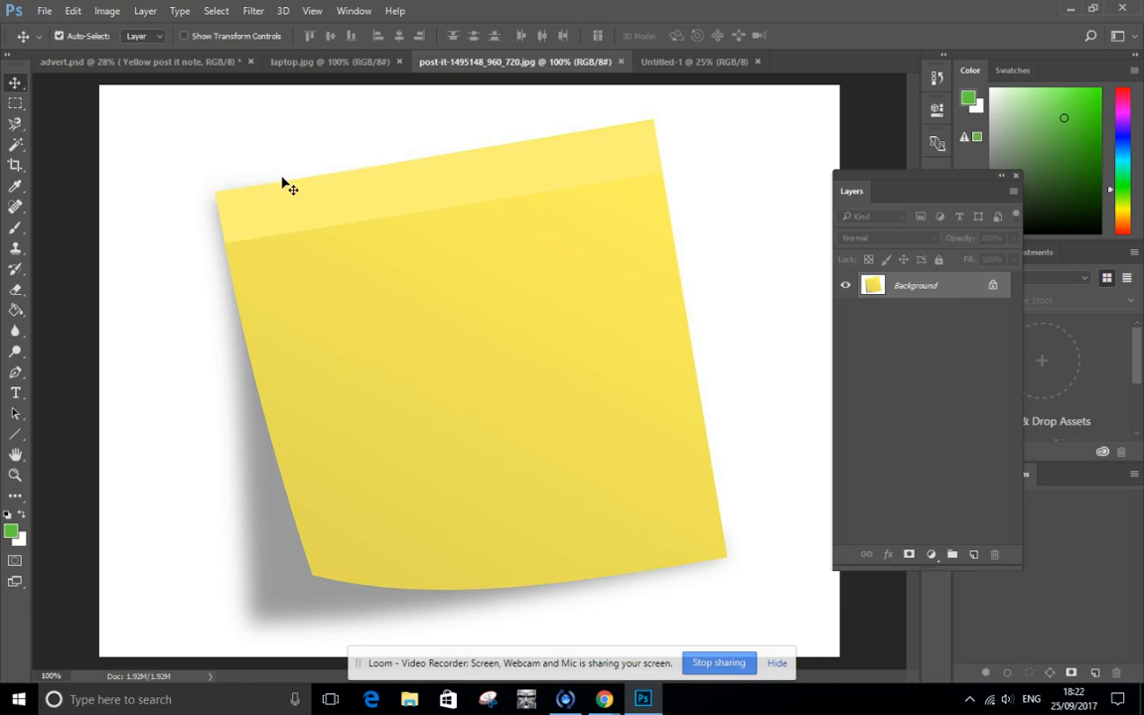
pyautogui.keyDown('alt'); pyautogui.doubleClick(905, 286); pyautogui.keyUp('alt')
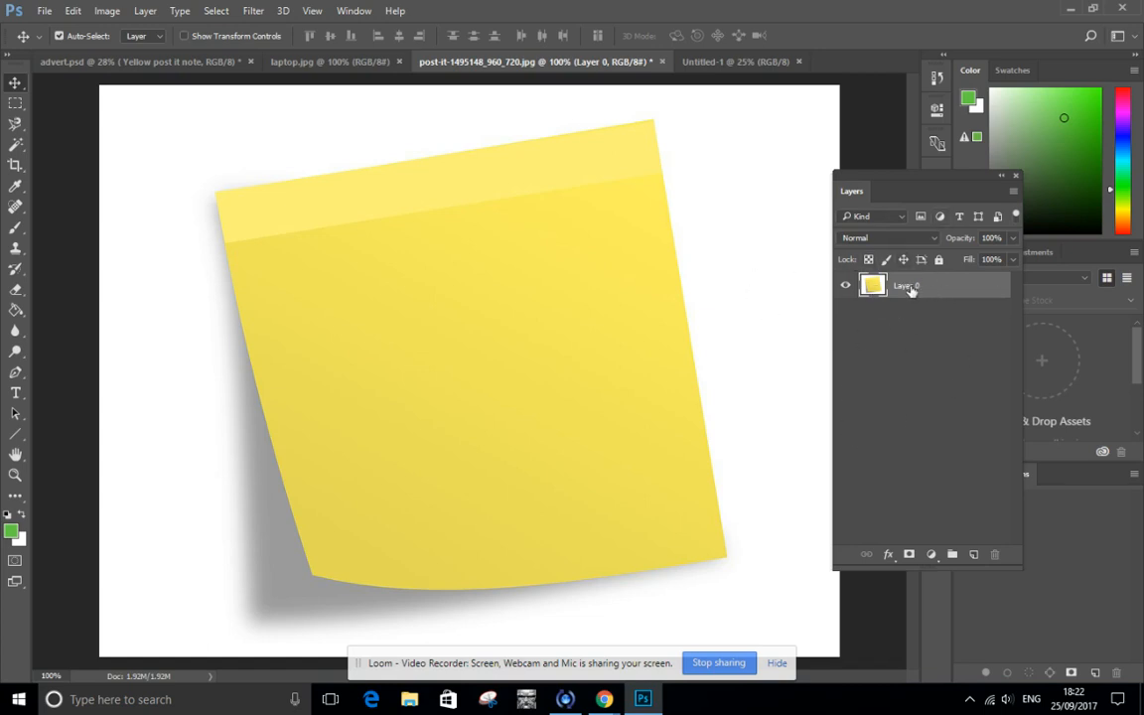
pyautogui.doubleClick(911, 287)
pyautogui.write('post it')
pyautogui.press('Return')
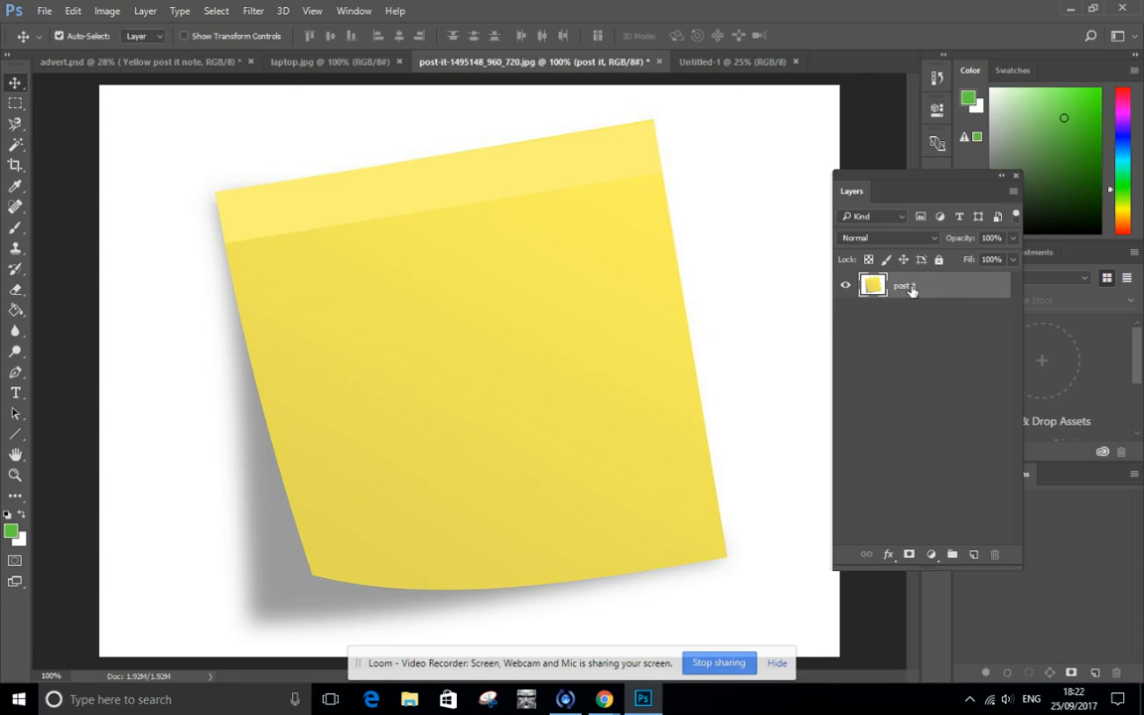
# - Copy the post it layer into Untitled-1 and place the note in the canvas's upper-right area
pyautogui.click(712, 63)
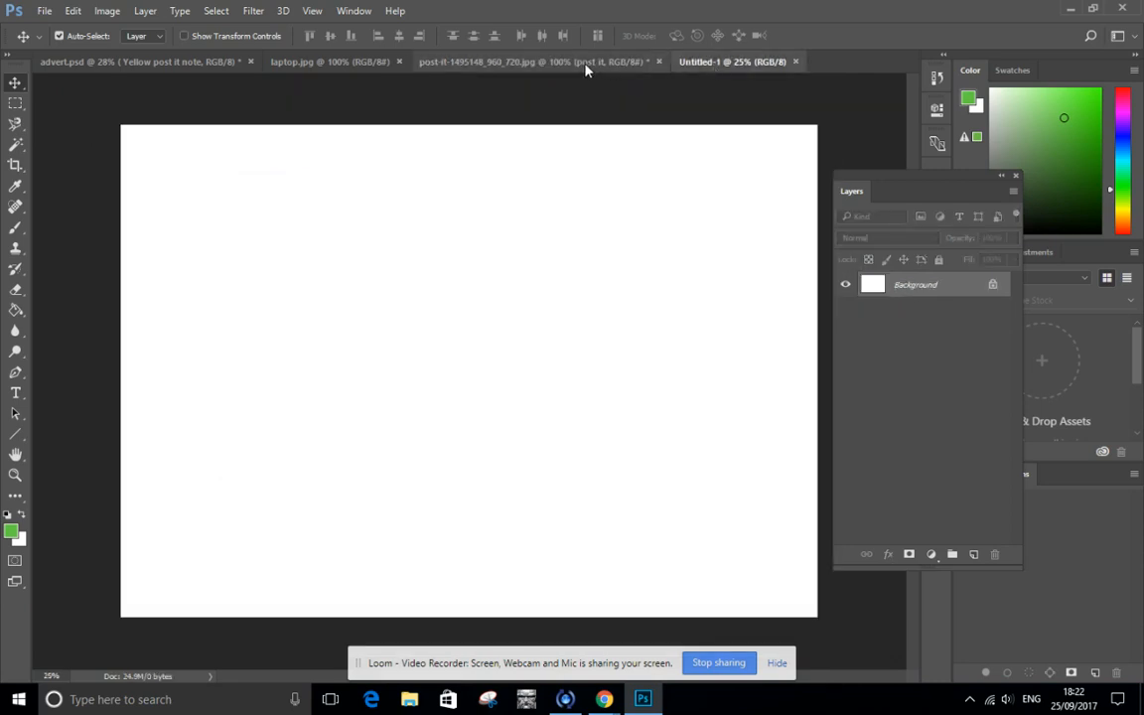
pyautogui.click(585, 65)
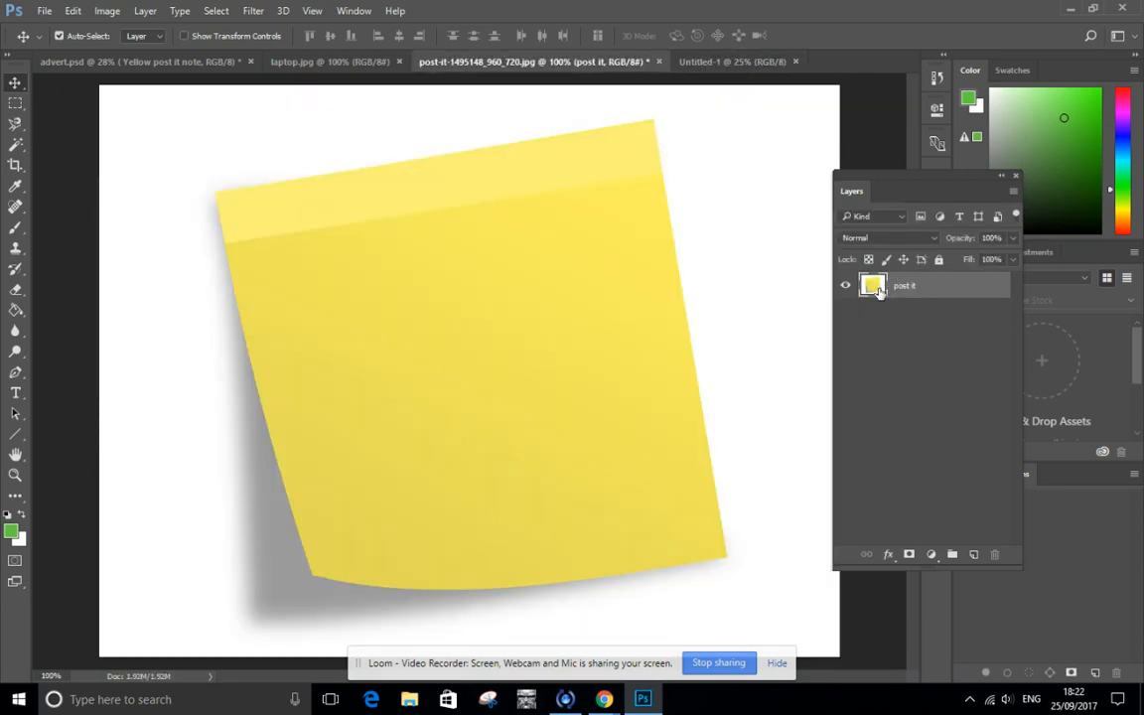
pyautogui.moveTo(876, 290); pyautogui.dragTo(437, 330)
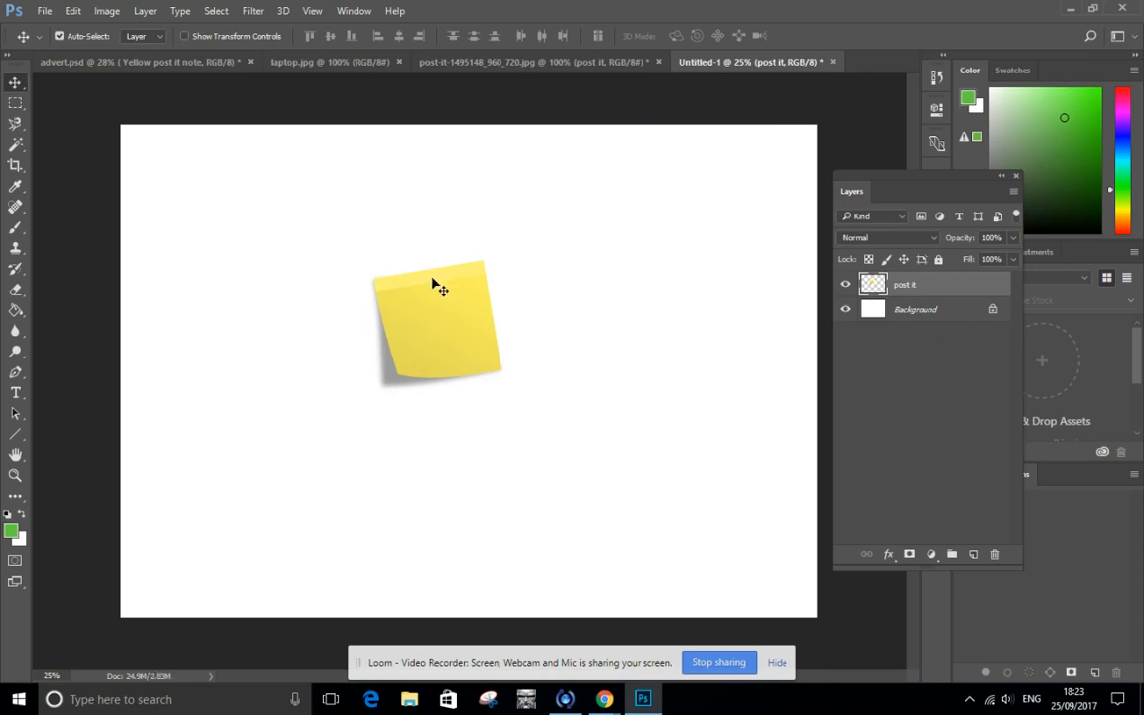
pyautogui.moveTo(437, 283); pyautogui.dragTo(700, 206)
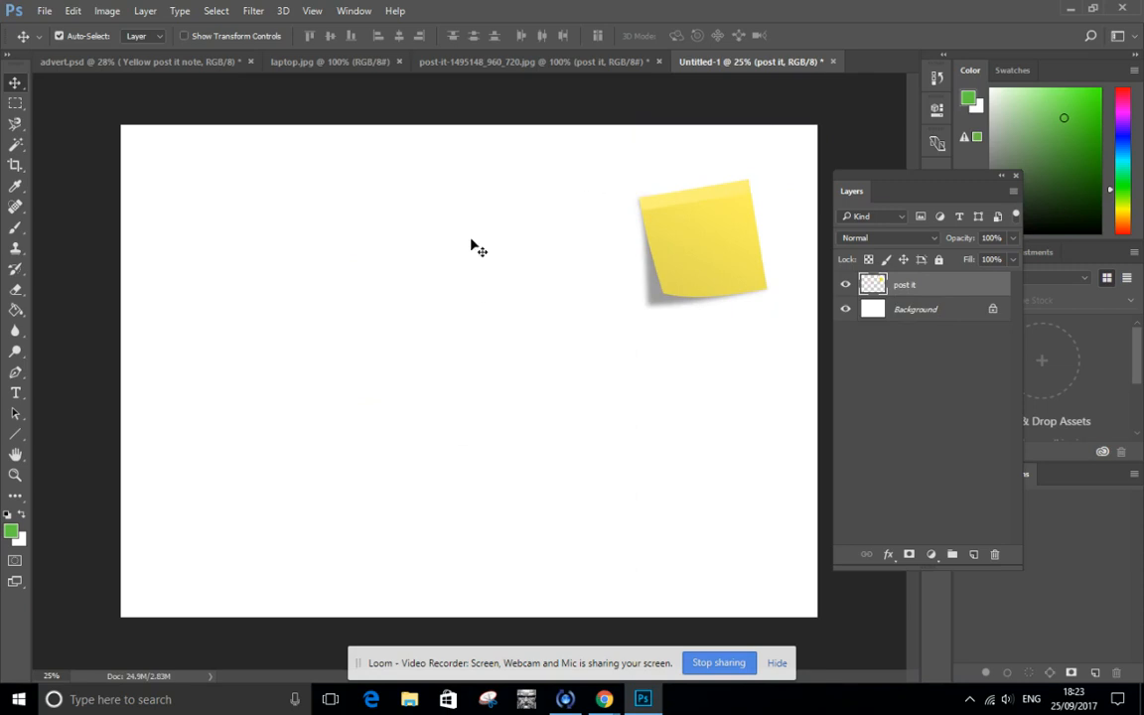
# - Unlock the laptop.jpg background, copy it into Untitled-1 and move the post-it note beside the laptop
pyautogui.click(334, 63)
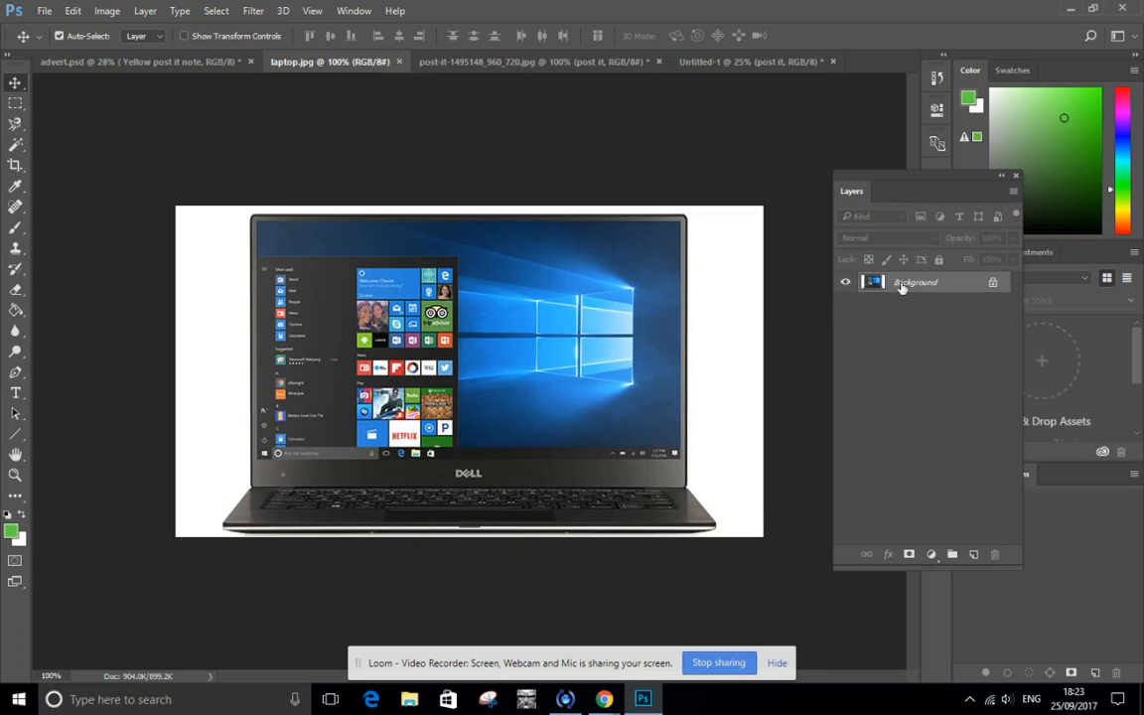
pyautogui.keyDown('alt'); pyautogui.doubleClick(900, 285); pyautogui.keyUp('alt')
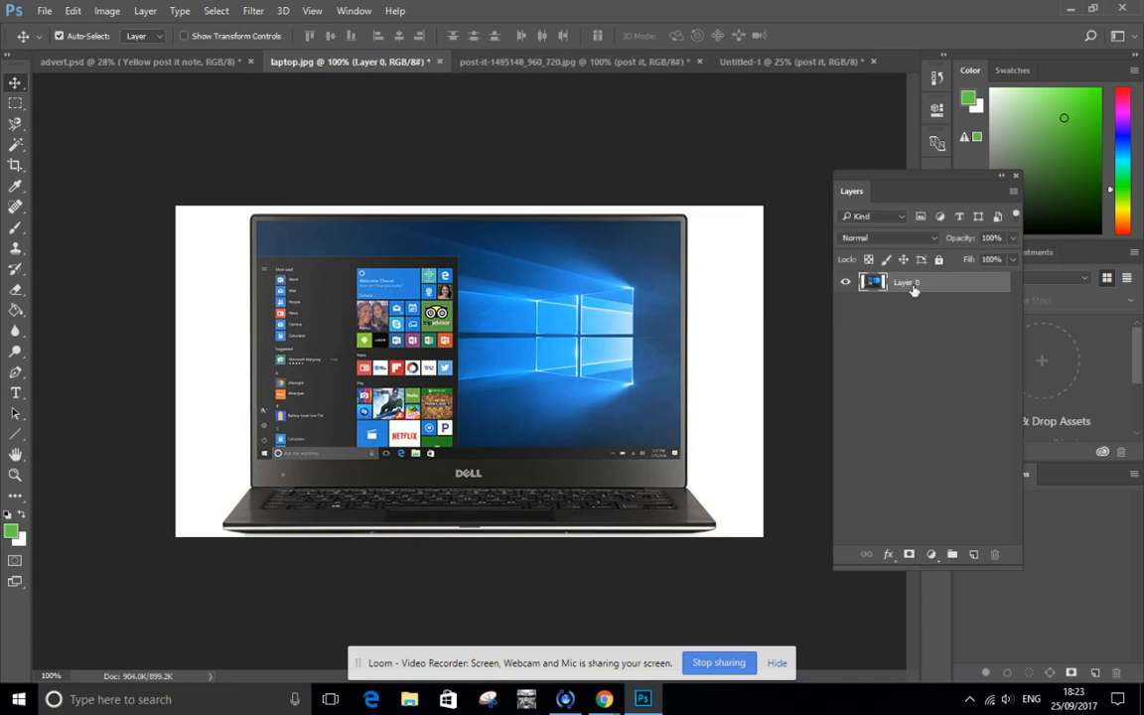
pyautogui.moveTo(912, 289); pyautogui.dragTo(403, 334)
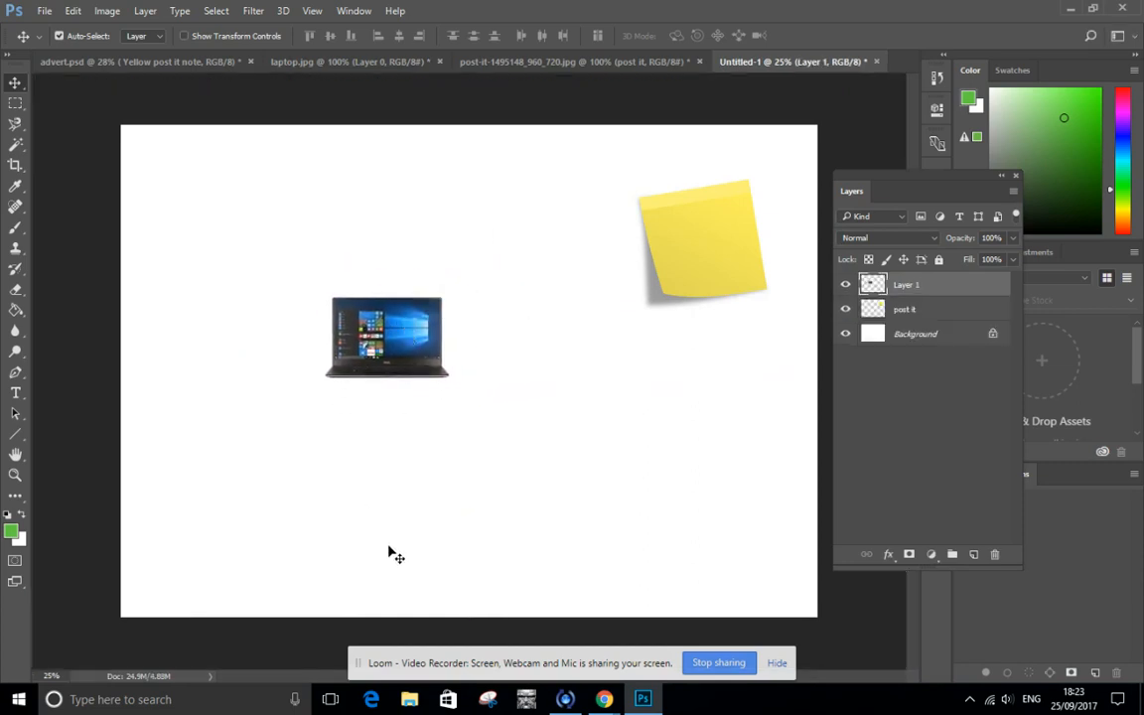
pyautogui.moveTo(700, 243); pyautogui.dragTo(572, 322)
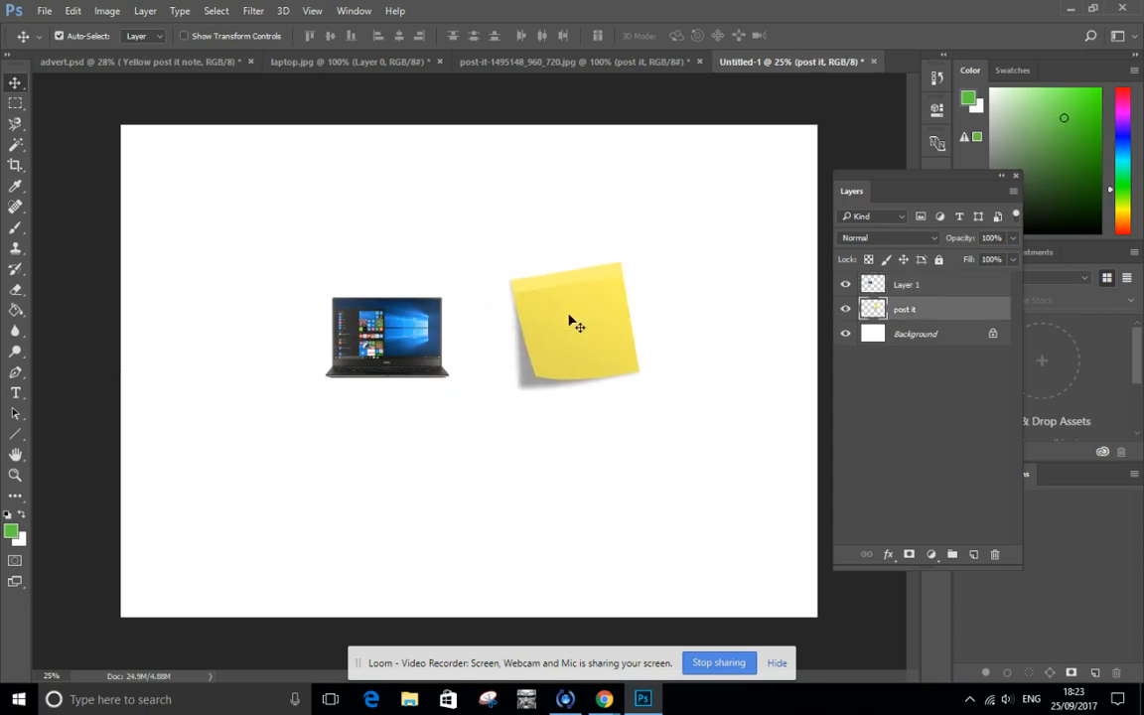
# - Rename the laptop image's layer in Untitled-1 as "laptop"
pyautogui.click(58, 63)
pyautogui.click(807, 62)
pyautogui.click(907, 286)
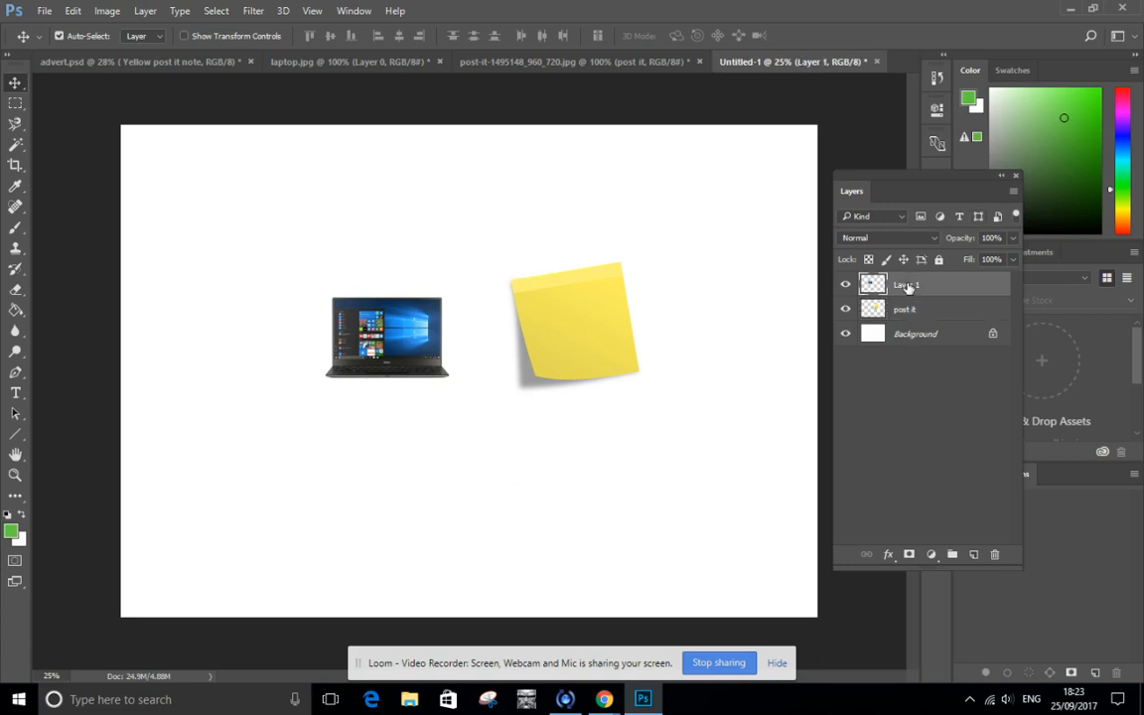
pyautogui.doubleClick(907, 284)
pyautogui.write('laptop')
pyautogui.press('Return')
pyautogui.hotkey('ctrl', 't')
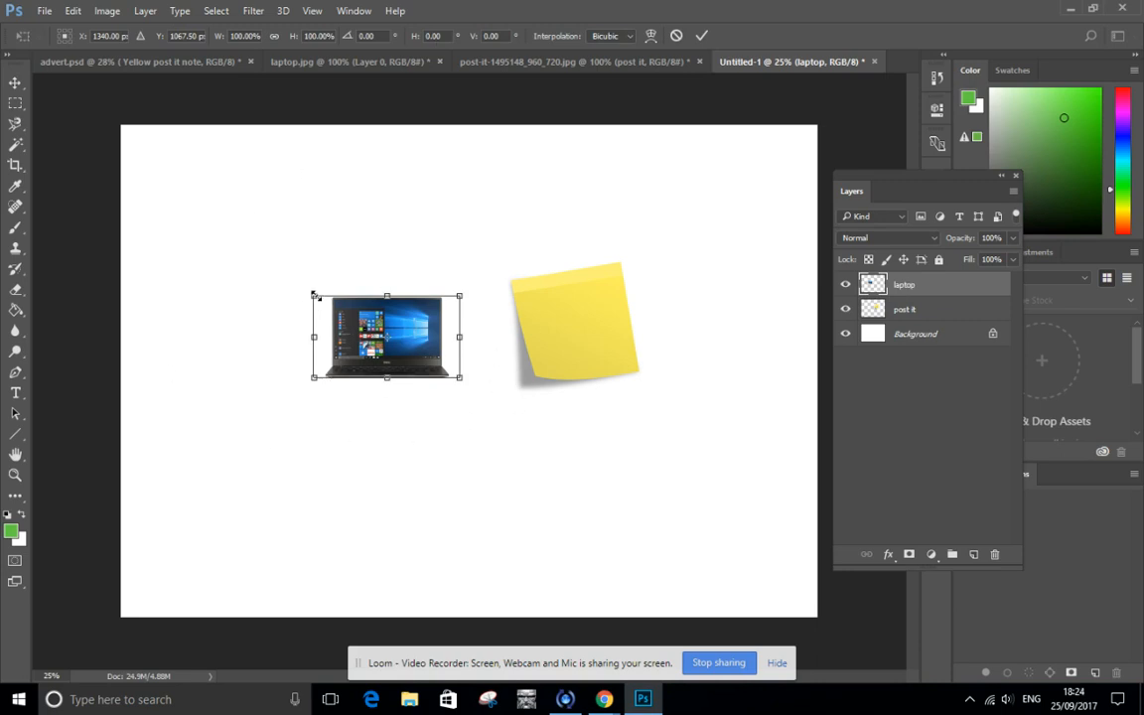
pyautogui.moveTo(313, 295); pyautogui.dragTo(241, 208)
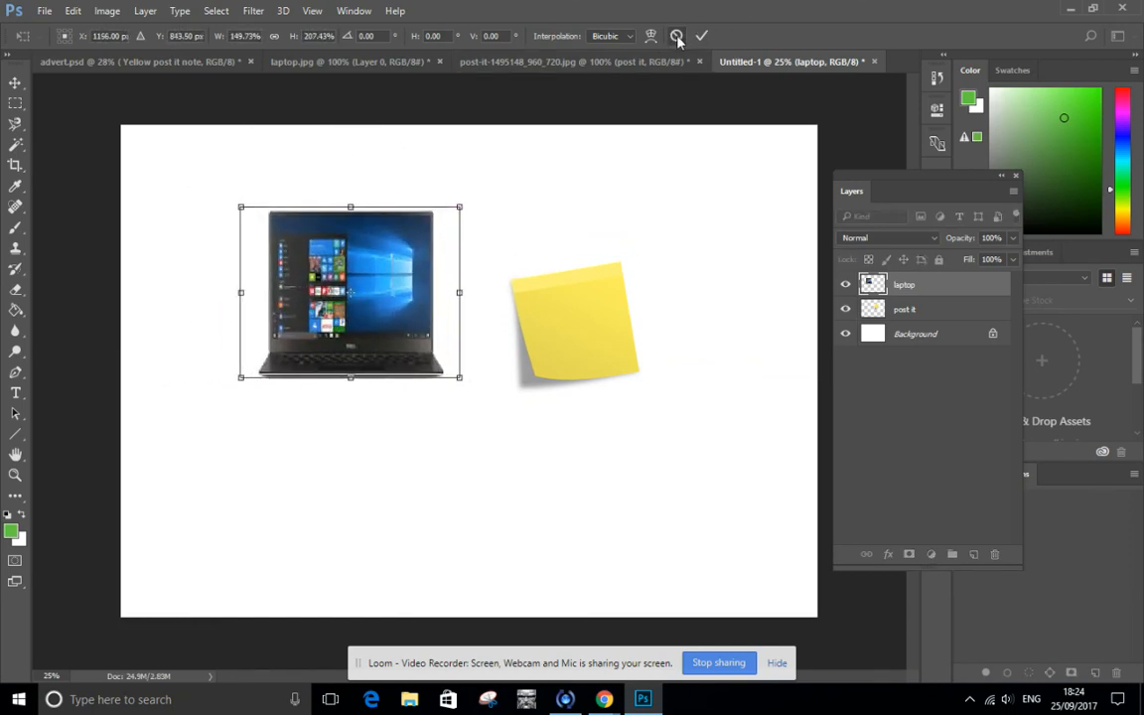
pyautogui.click(677, 36)
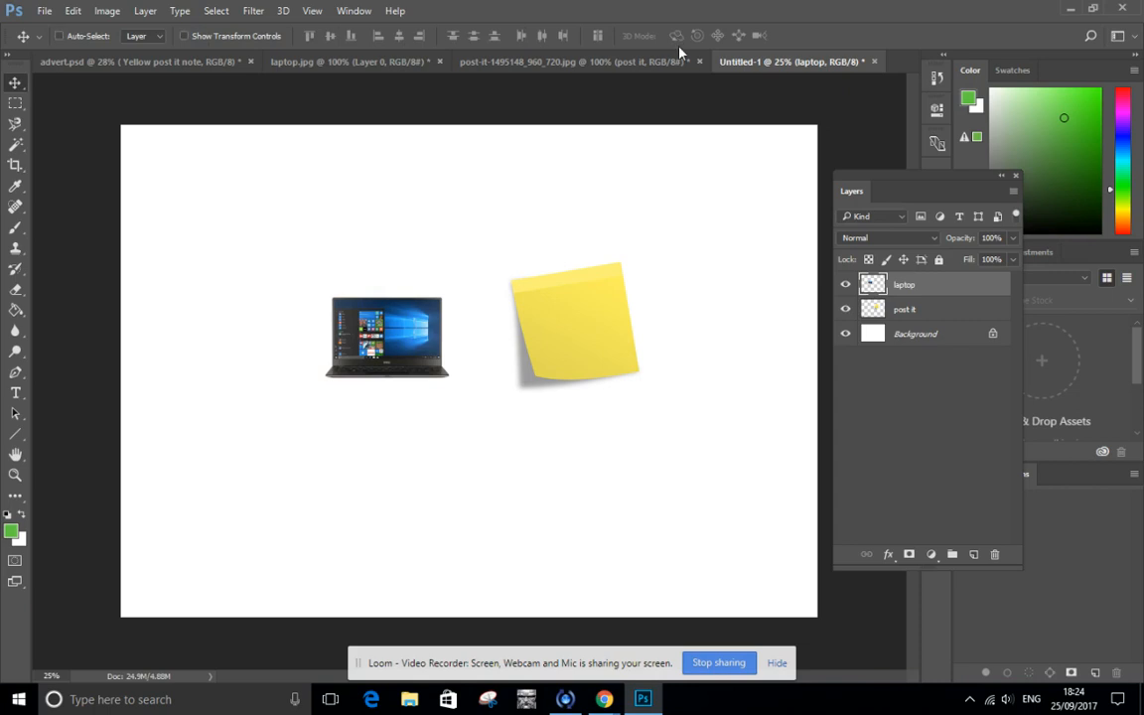
# - Scale the laptop layer to 200% width and 200% height with Free Transform
pyautogui.hotkey('ctrl', 't')
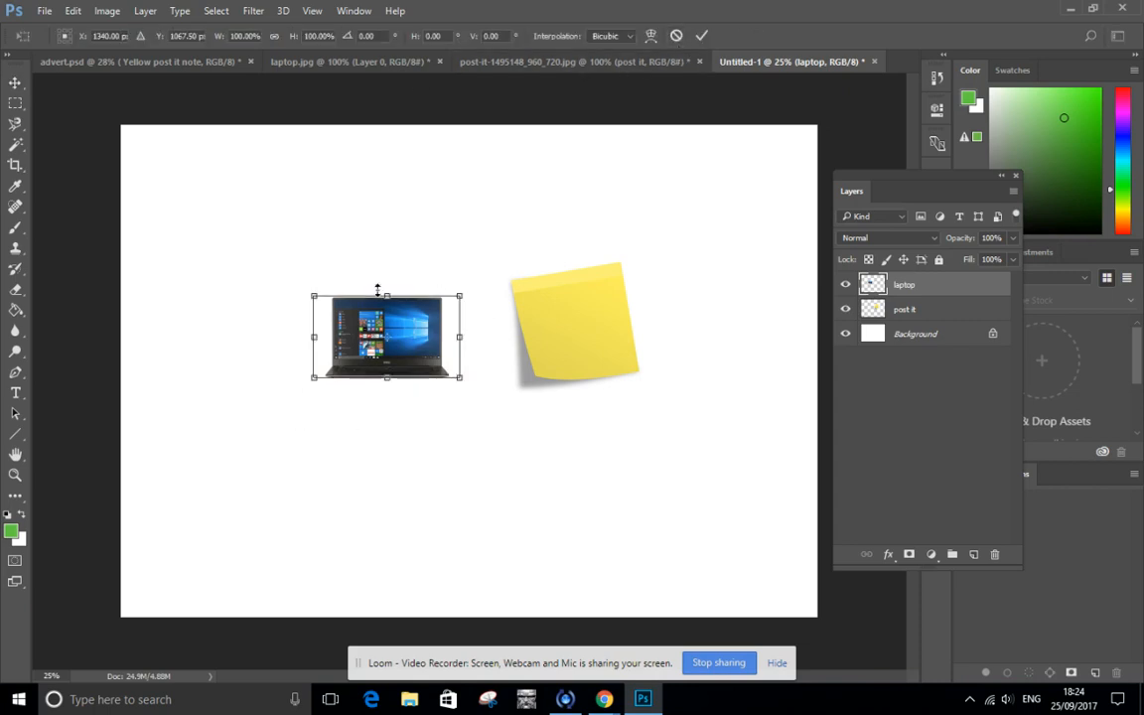
pyautogui.click(248, 35)
pyautogui.write('200')
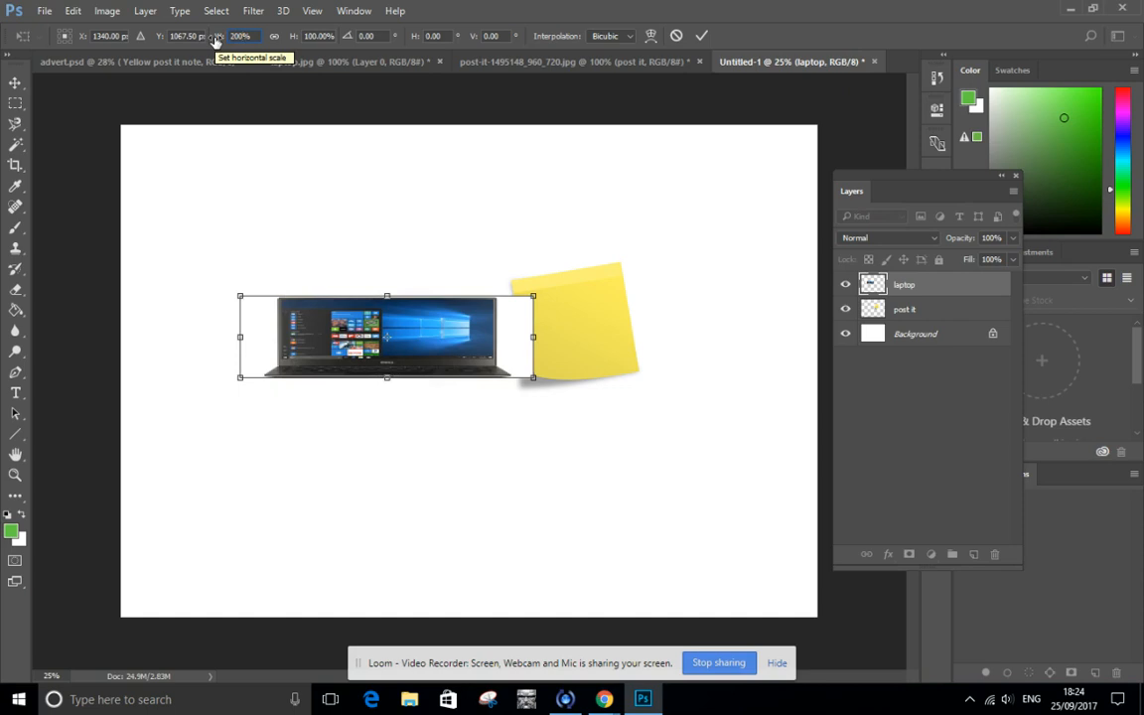
pyautogui.press('Tab')
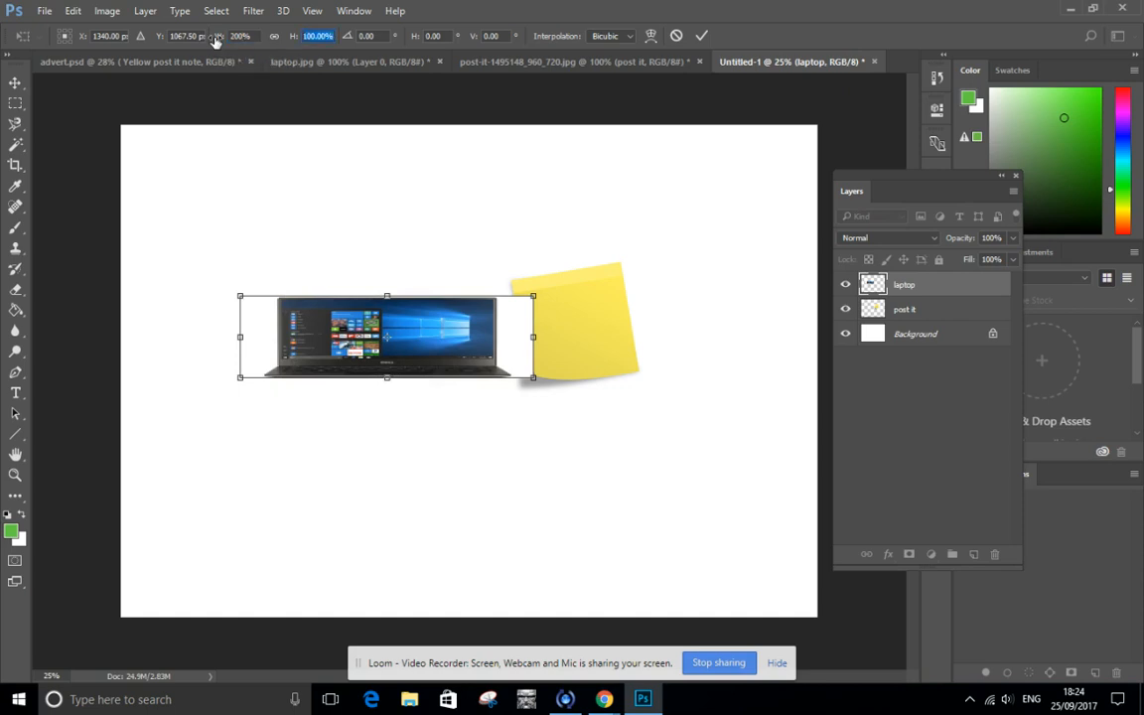
pyautogui.write('200')
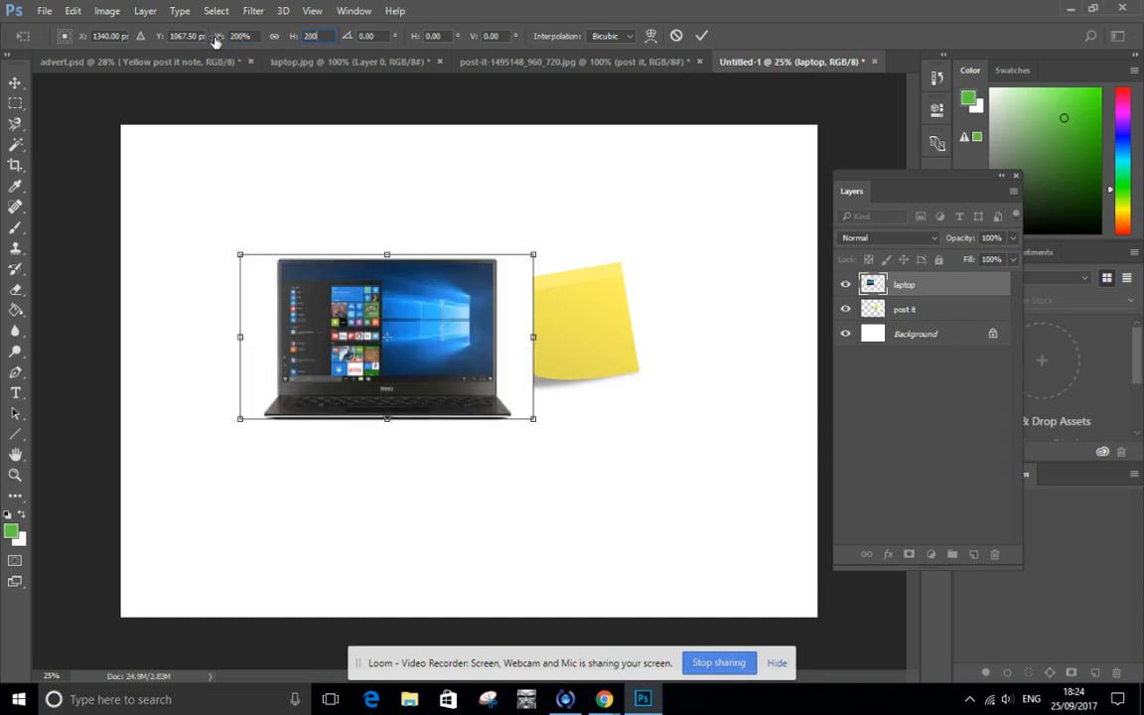
pyautogui.click(700, 37)
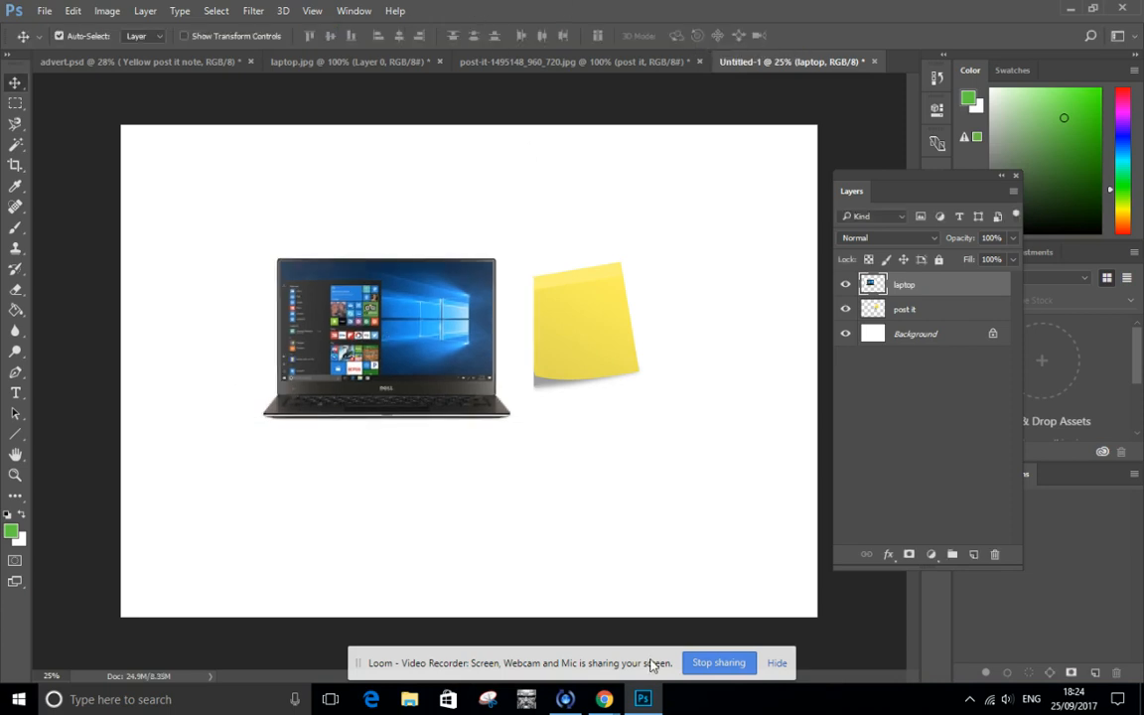
# - Place the post it layer above the laptop layer and position the note to the right of the laptop
pyautogui.click(935, 317)
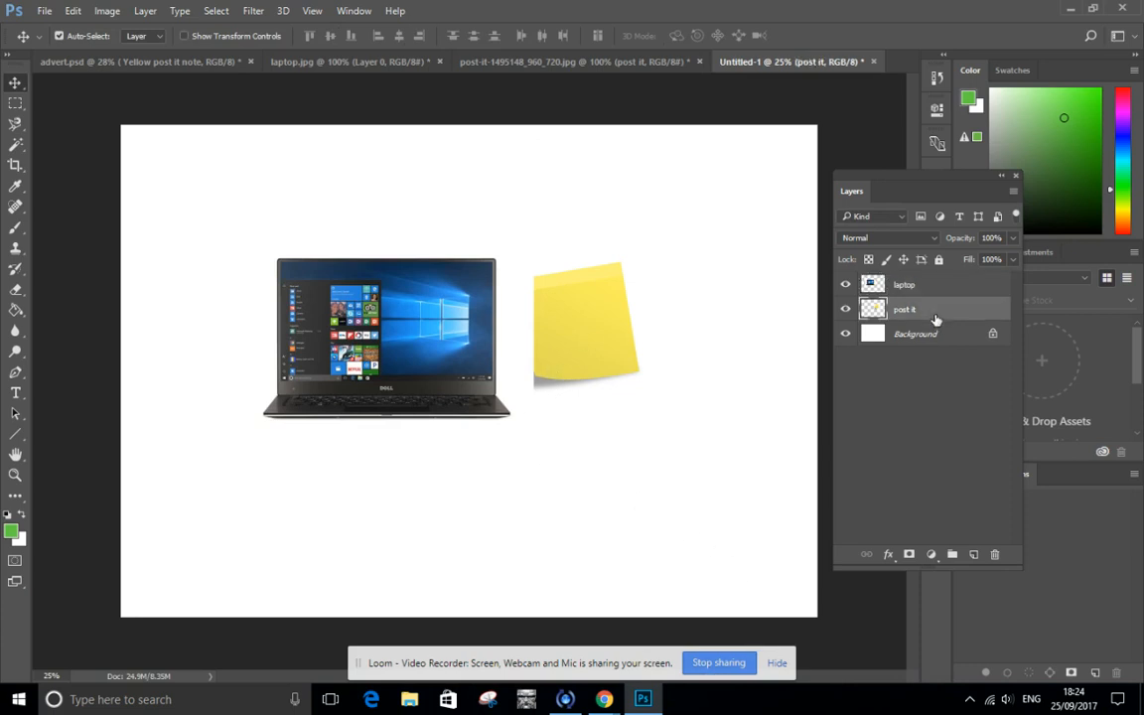
pyautogui.moveTo(581, 340); pyautogui.dragTo(550, 258)
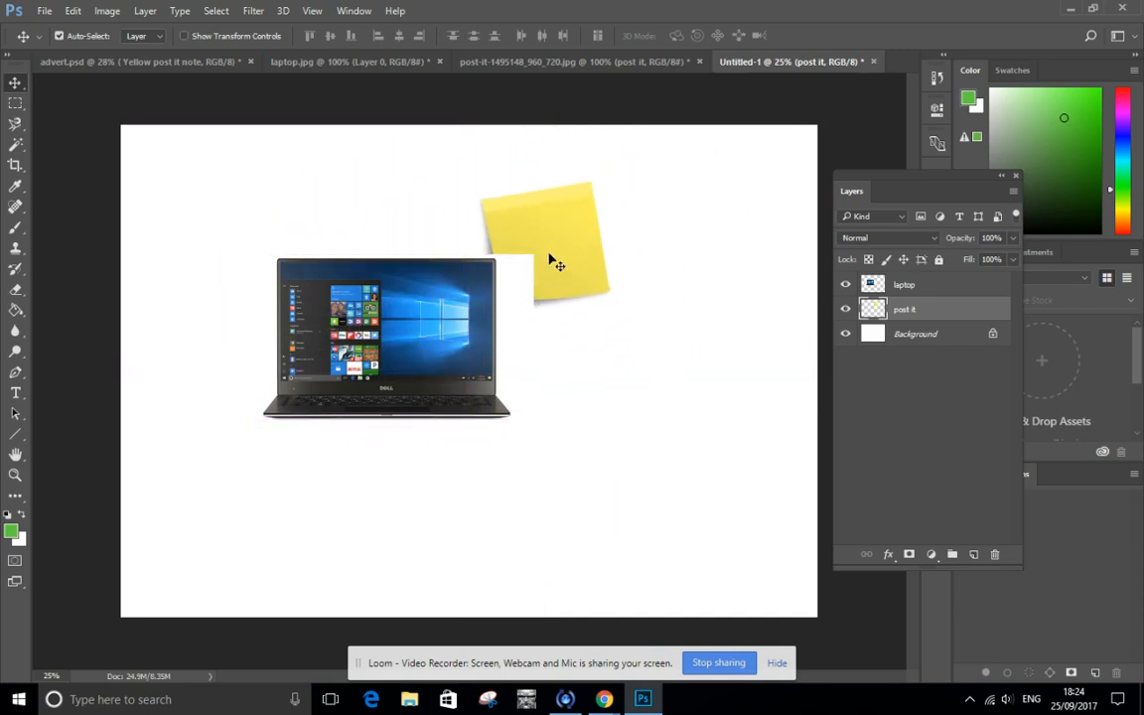
pyautogui.doubleClick(927, 285)
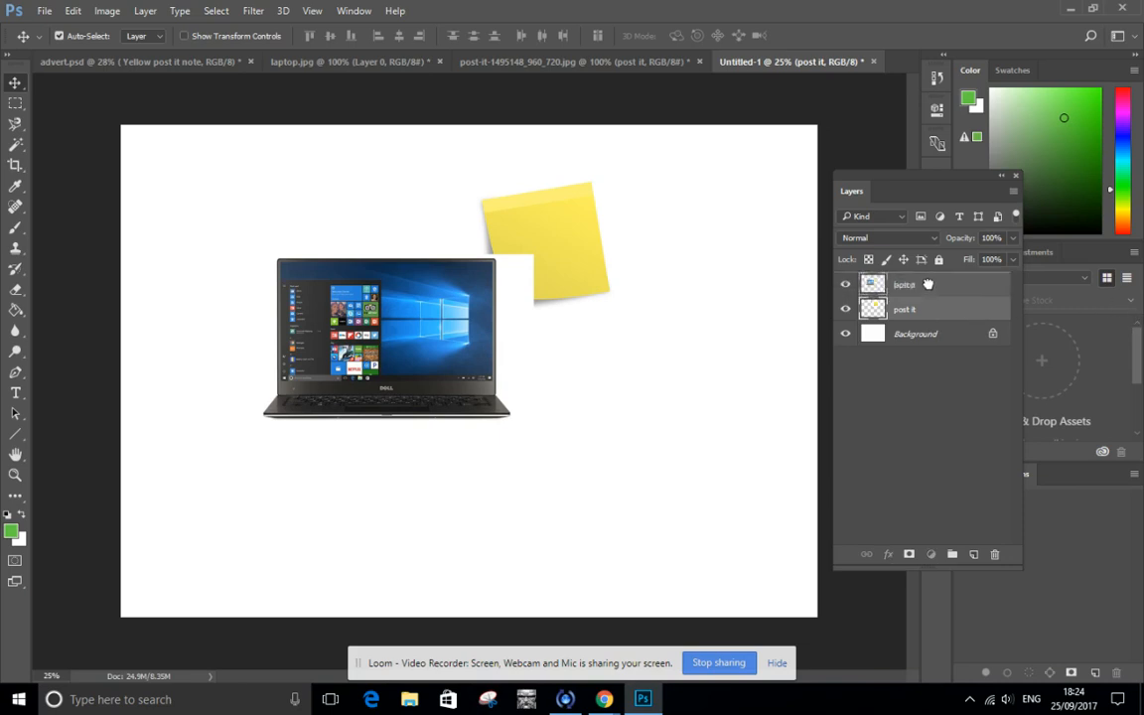
pyautogui.moveTo(927, 284); pyautogui.dragTo(927, 284)
pyautogui.moveTo(544, 240)
pyautogui.mouseDown()
pyautogui.moveTo(729, 281)
pyautogui.moveTo(462, 372)
pyautogui.moveTo(353, 326)
pyautogui.moveTo(575, 383)
pyautogui.moveTo(360, 237)
pyautogui.moveTo(387, 394)
pyautogui.moveTo(648, 352)
pyautogui.moveTo(335, 314)
pyautogui.moveTo(339, 332)
pyautogui.moveTo(360, 313)
pyautogui.moveTo(432, 353)
pyautogui.moveTo(366, 344)
pyautogui.moveTo(359, 291)
pyautogui.moveTo(354, 304)
pyautogui.moveTo(389, 314)
pyautogui.moveTo(358, 301)
pyautogui.moveTo(509, 327)
pyautogui.moveTo(358, 421)
pyautogui.moveTo(327, 308)
pyautogui.moveTo(416, 428)
pyautogui.moveTo(528, 254)
pyautogui.mouseUp()
pyautogui.moveTo(507, 303); pyautogui.dragTo(618, 311)
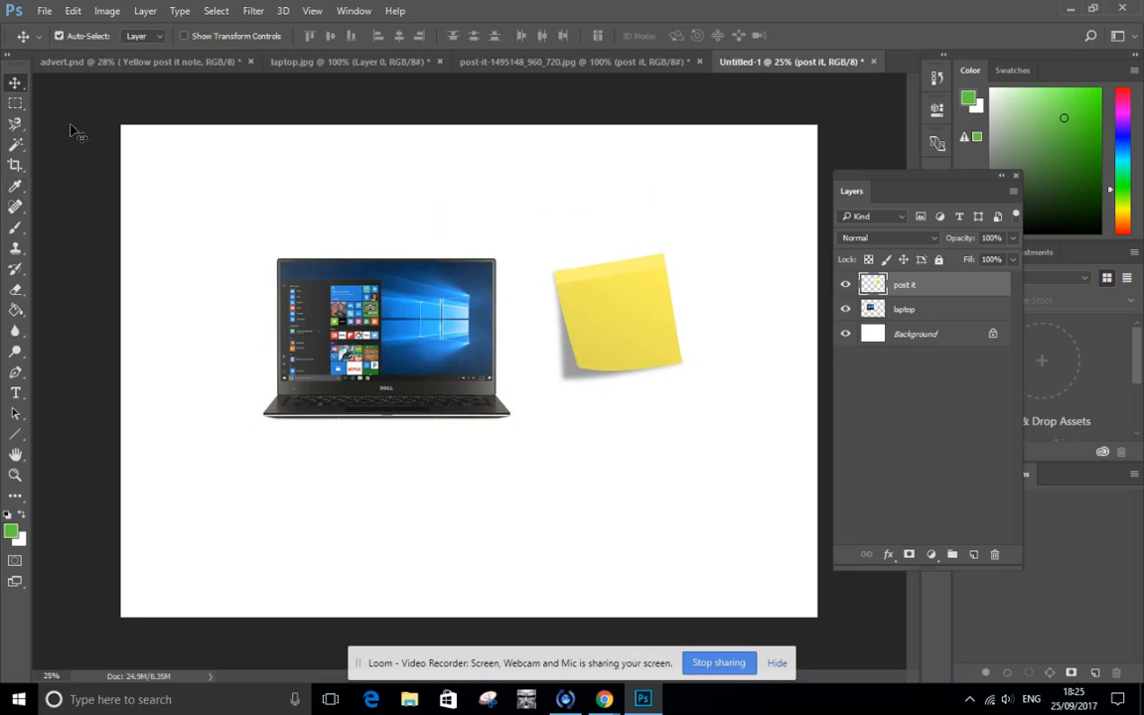
# - Select the yellow note with the Quick Selection tool, invert the selection and delete the surrounding shadow and white area from the post it layer
pyautogui.click(17, 147)
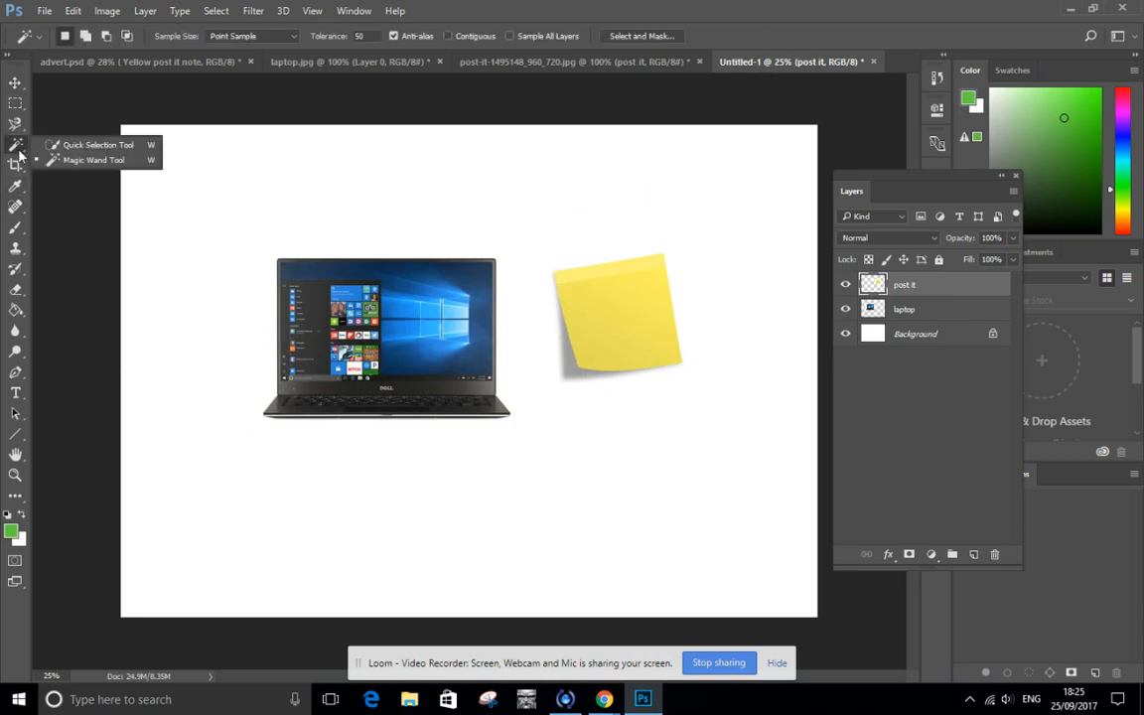
pyautogui.click(77, 147)
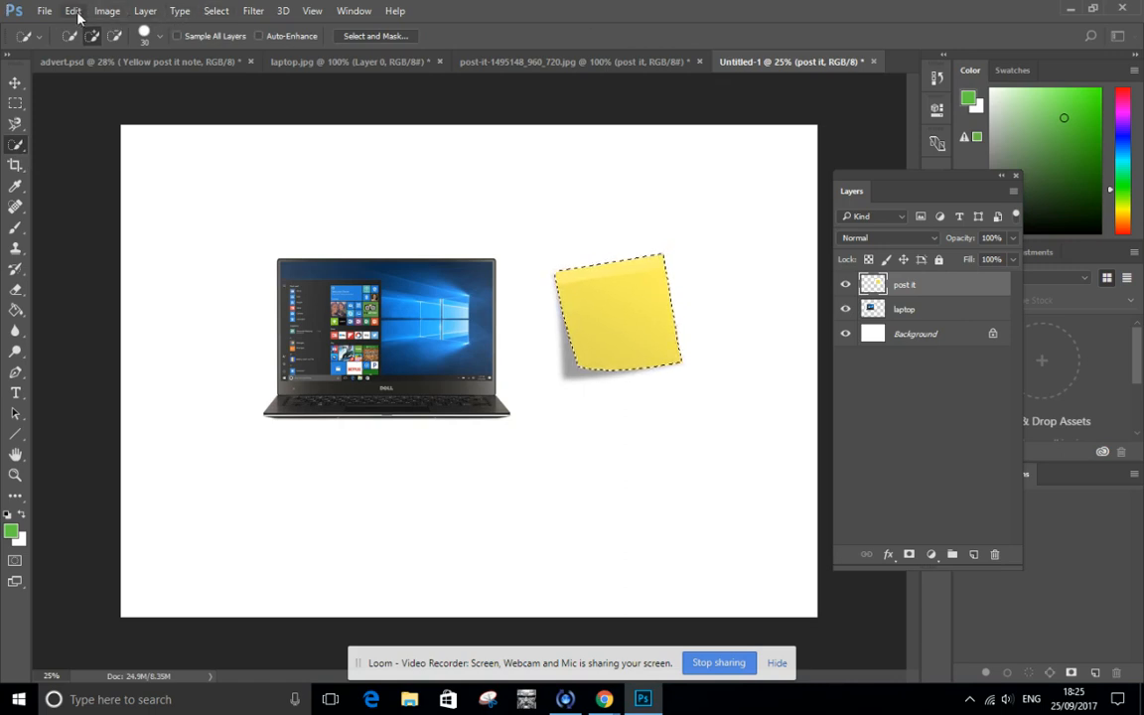
pyautogui.click(218, 12)
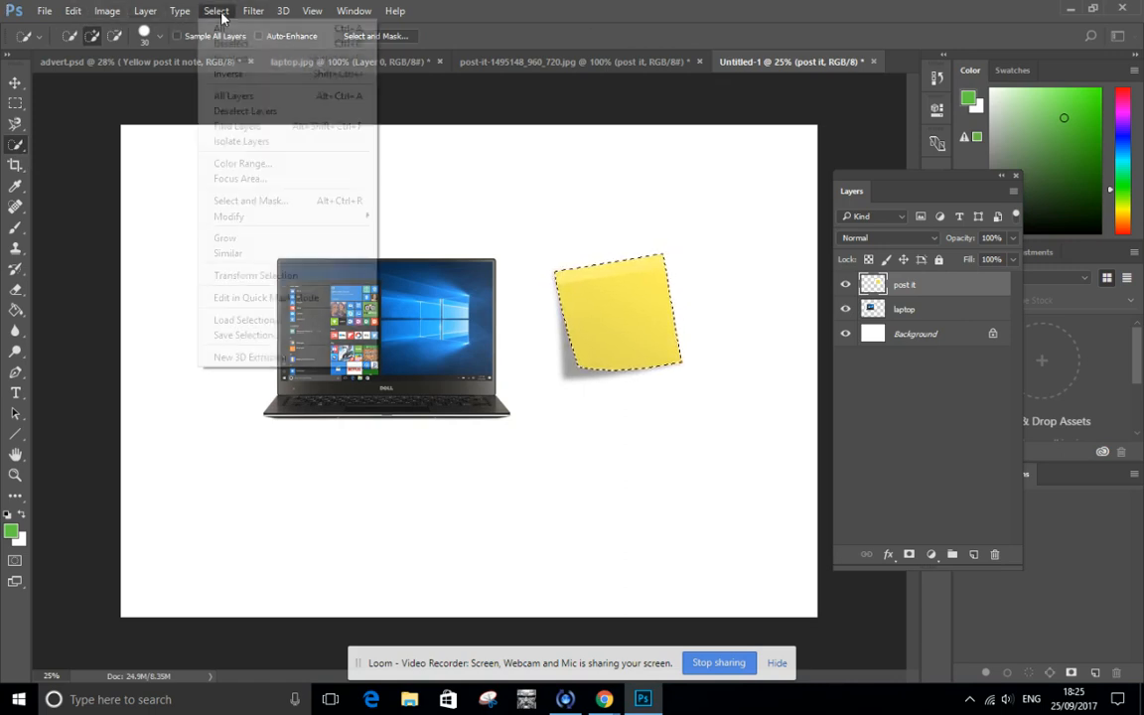
pyautogui.click(213, 75)
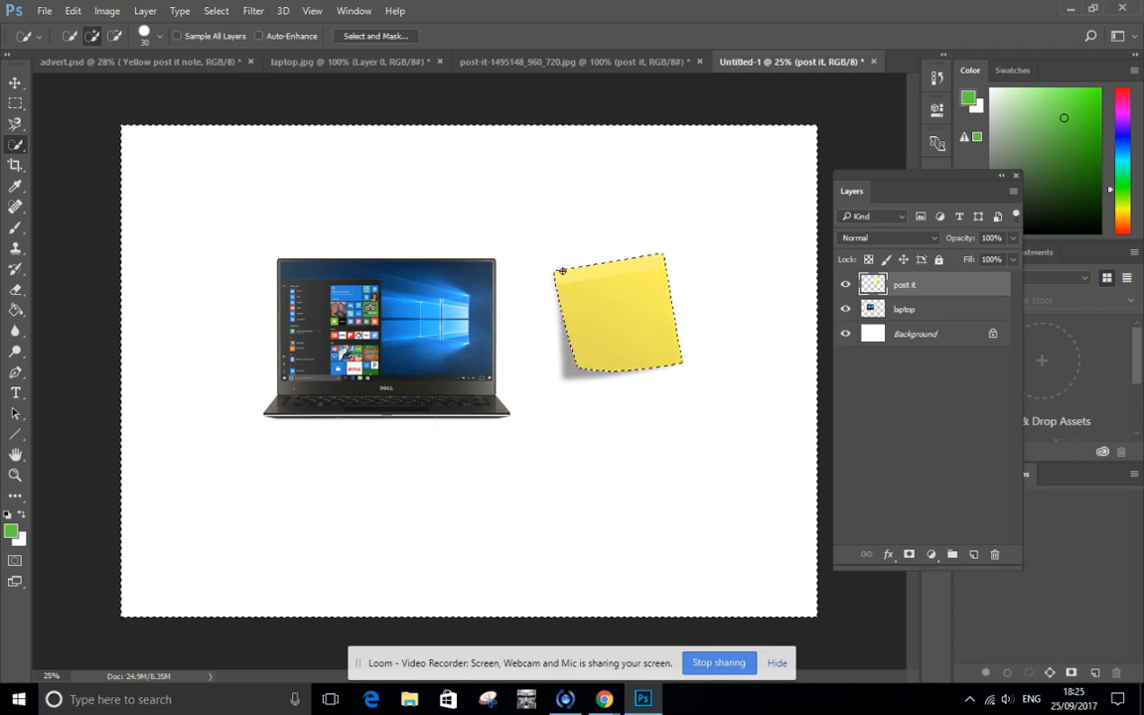
pyautogui.press('Delete')
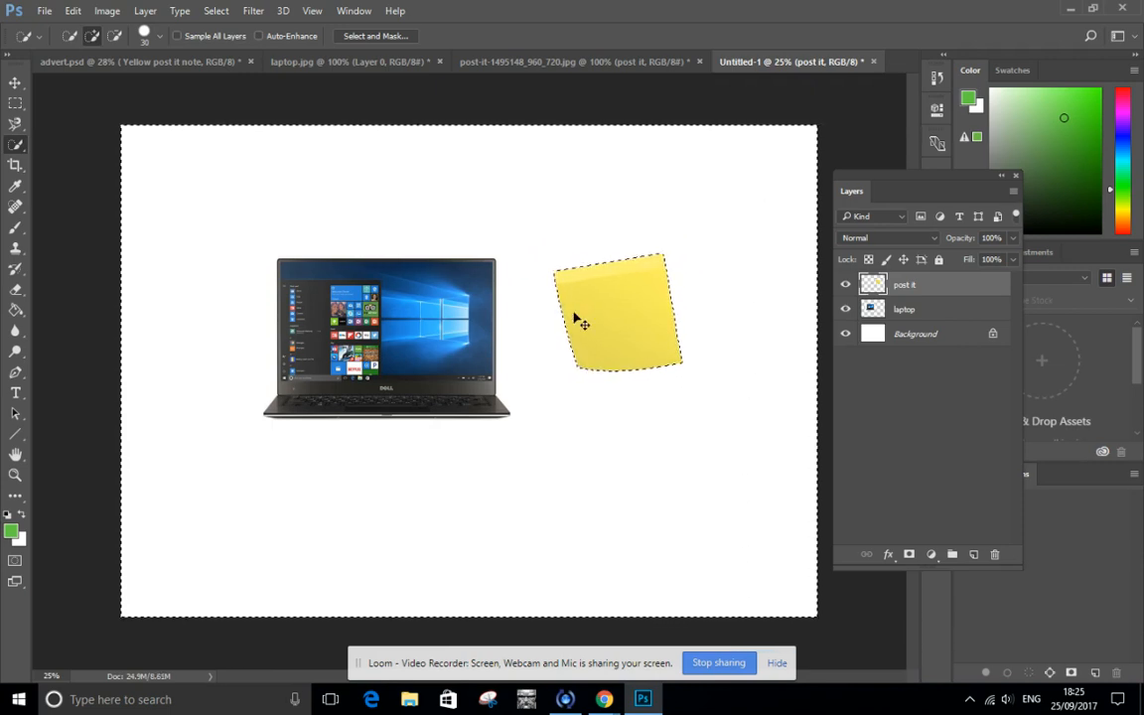
# - Clear the selection and move the yellow note over the laptop's upper-left area
pyautogui.hotkey('ctrl', 'd')
pyautogui.press('v')
pyautogui.moveTo(623, 308); pyautogui.dragTo(296, 298)
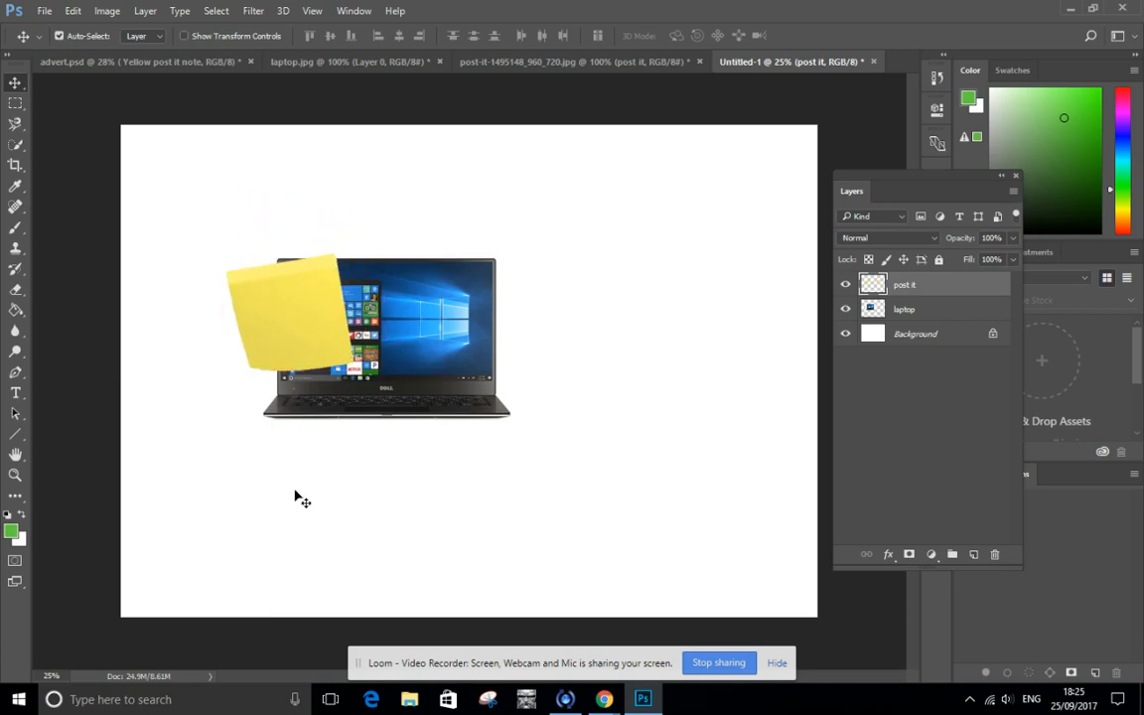
# - Scale the post it layer to about 51%, rotate it about 16° clockwise and place it in the laptop screen's upper-left corner
pyautogui.press('ctrl')
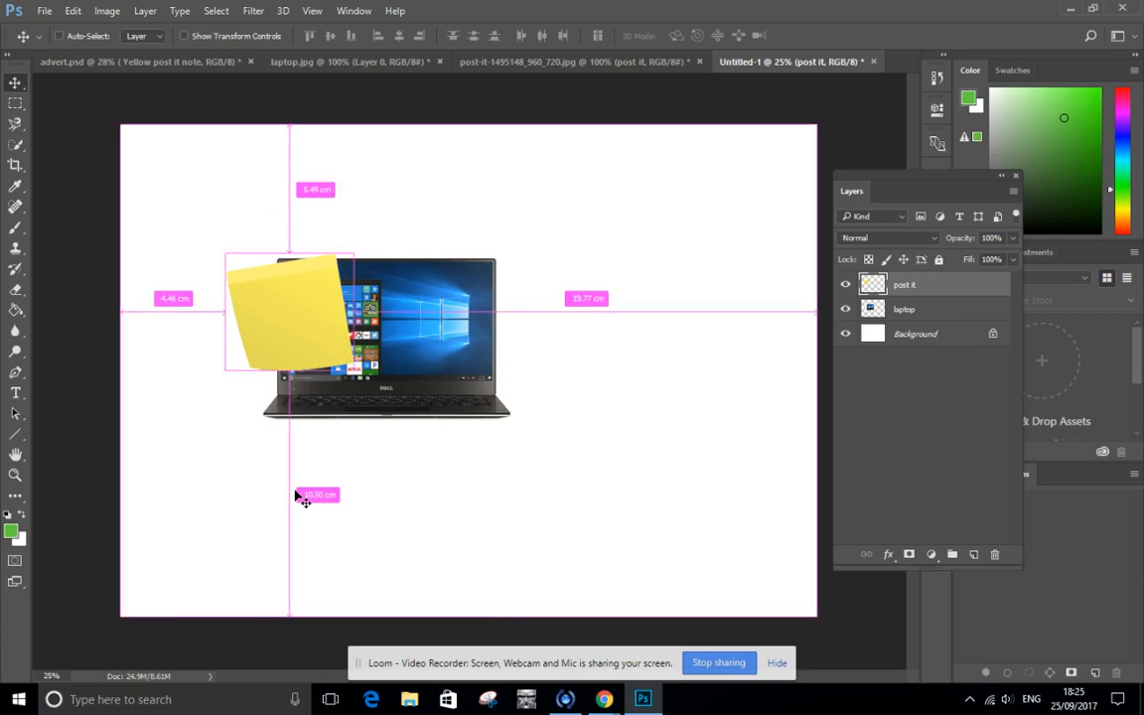
pyautogui.hotkey('ctrl', 't')
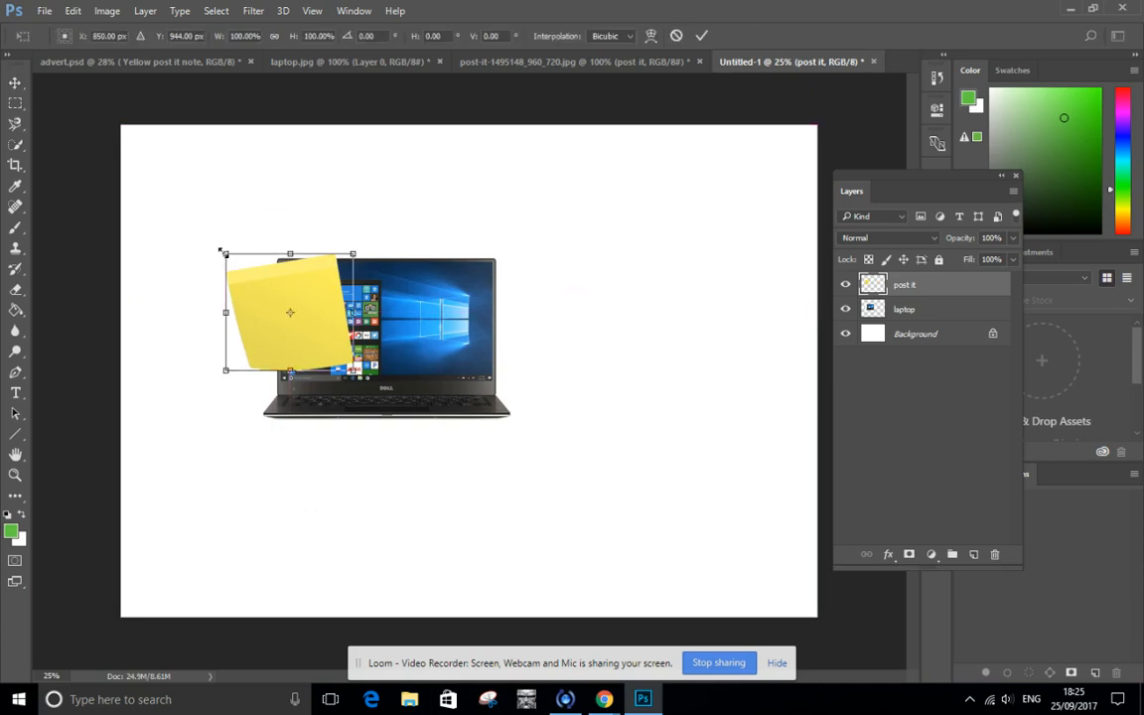
pyautogui.moveTo(221, 251); pyautogui.dragTo(282, 314)
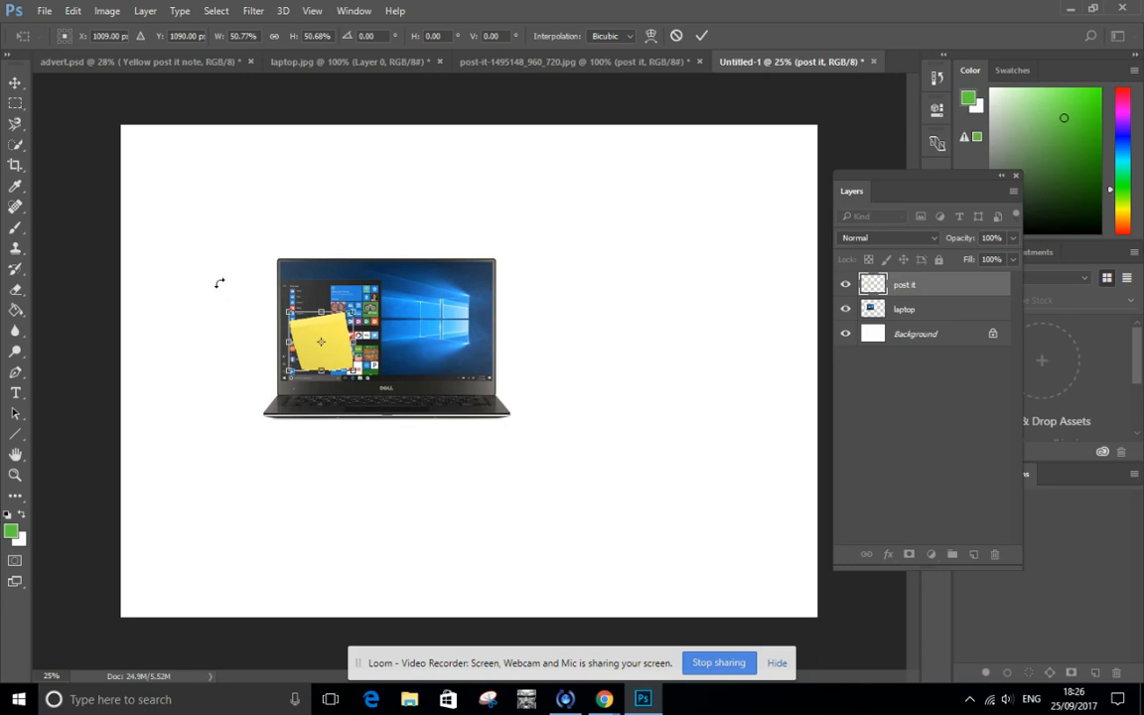
pyautogui.moveTo(228, 302); pyautogui.dragTo(226, 268)
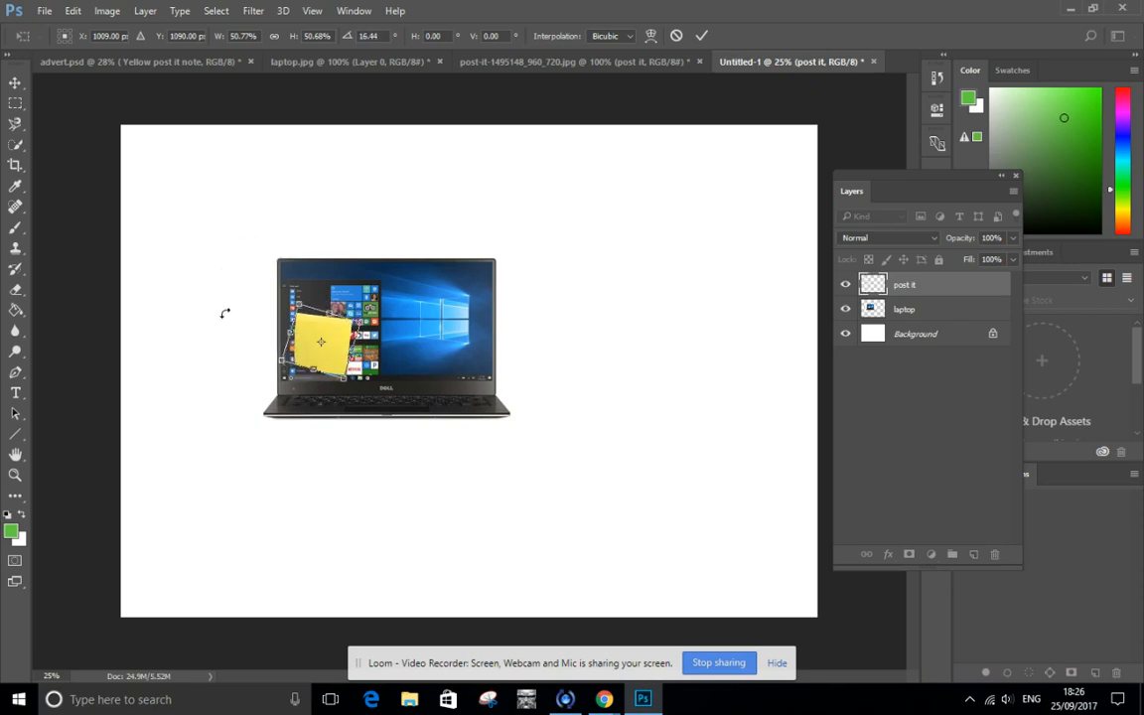
pyautogui.click(702, 36)
pyautogui.moveTo(332, 340); pyautogui.dragTo(318, 291)
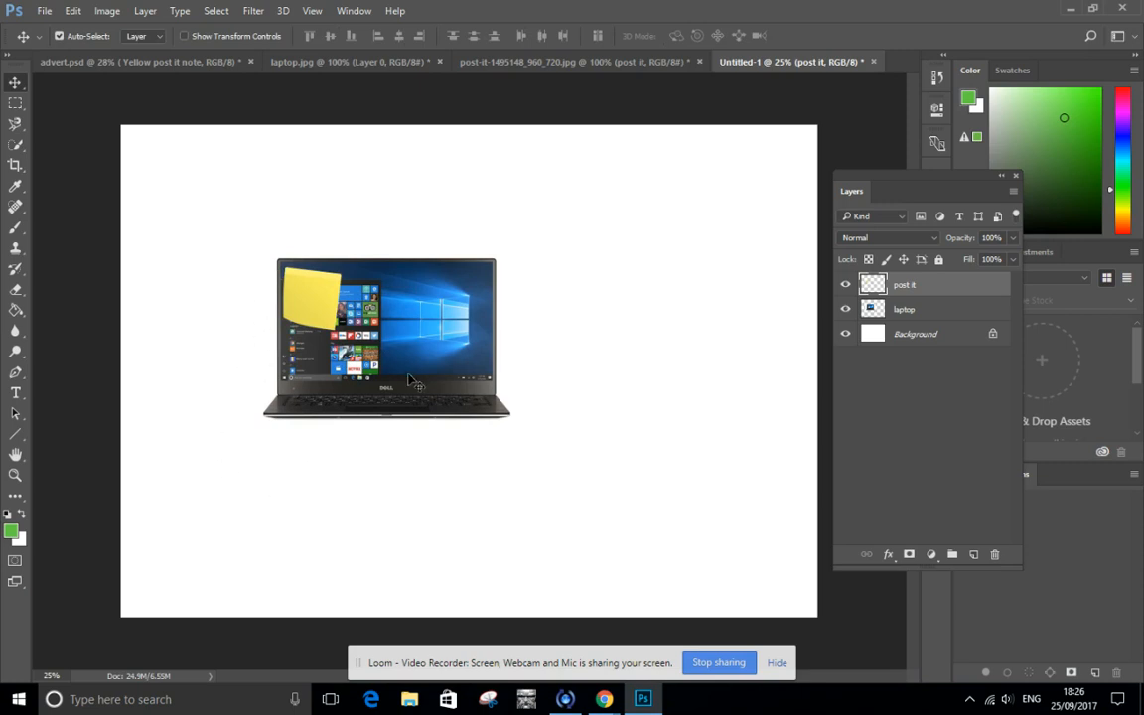
# - Duplicate the post it layer in Untitled-1 and move the copy to the laptop screen's upper-right corner
pyautogui.click(571, 64)
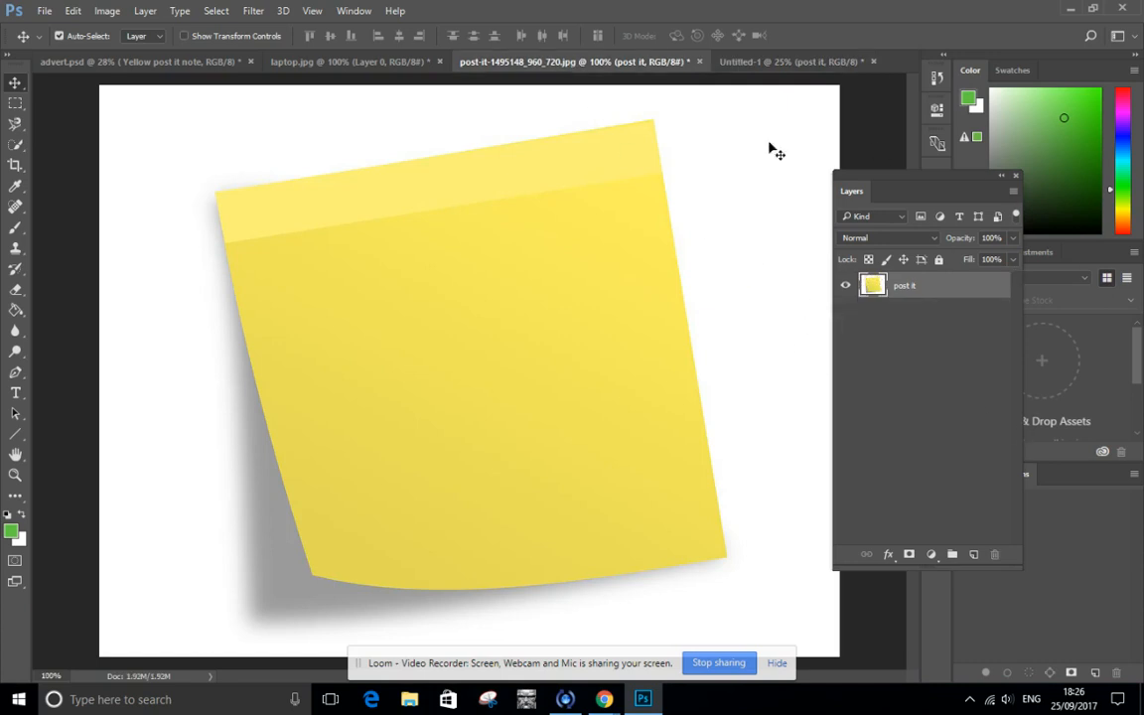
pyautogui.click(739, 60)
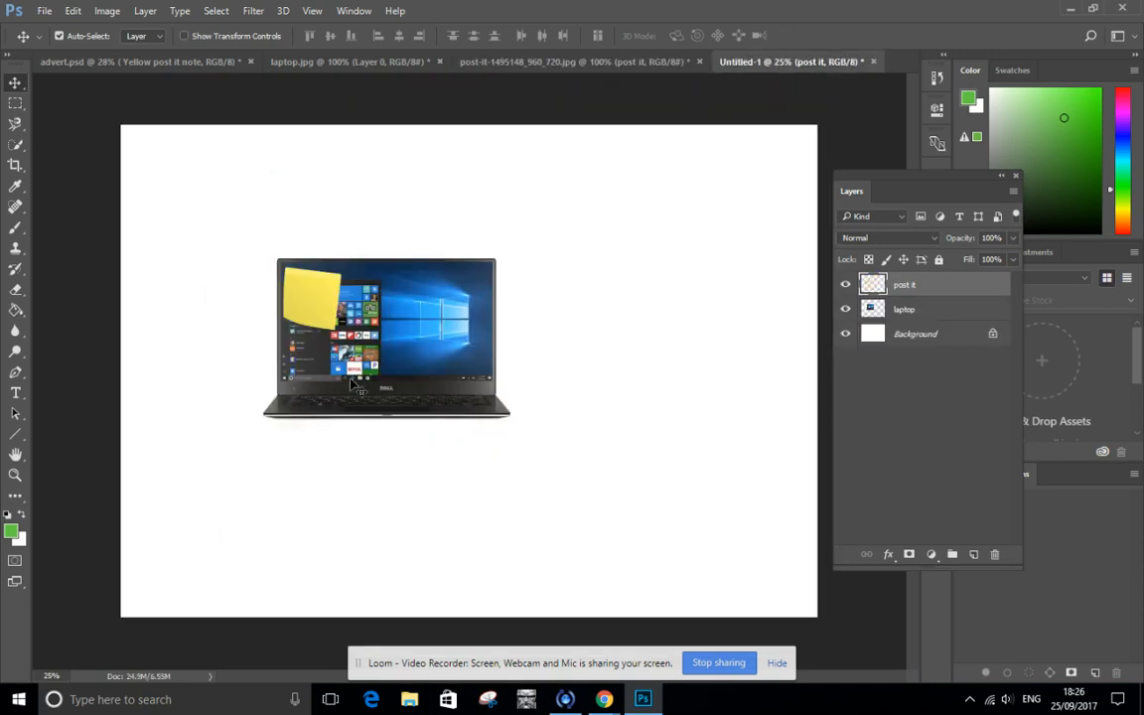
pyautogui.moveTo(901, 287); pyautogui.dragTo(971, 553)
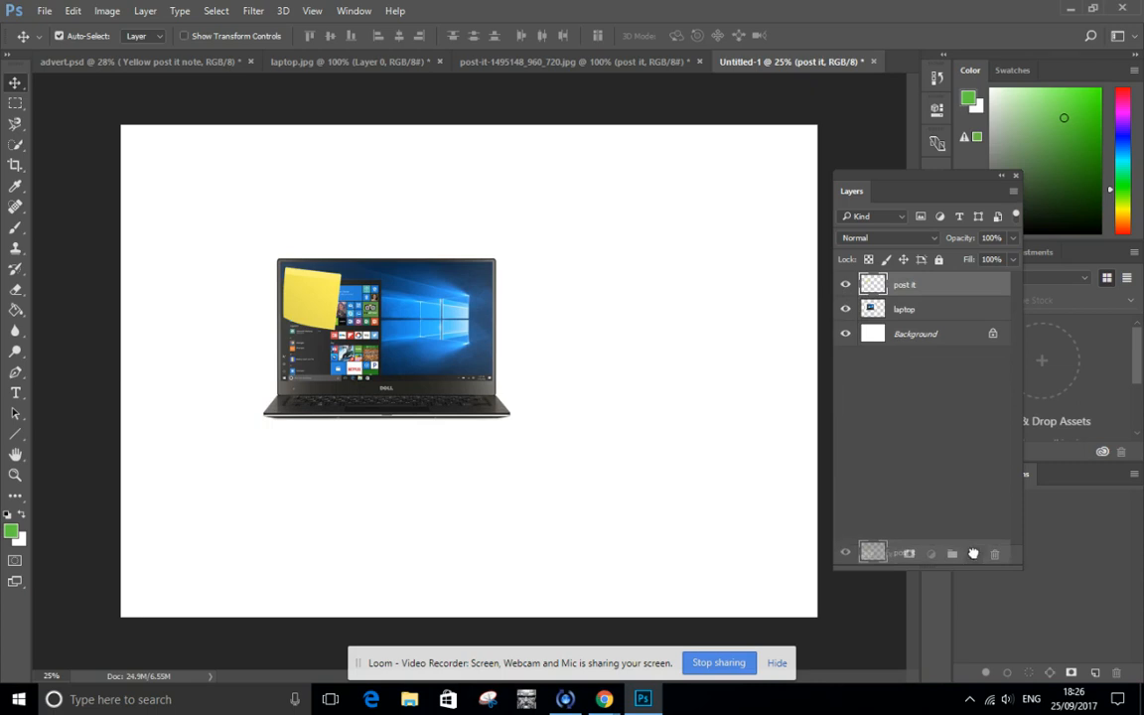
pyautogui.moveTo(973, 553); pyautogui.dragTo(975, 557)
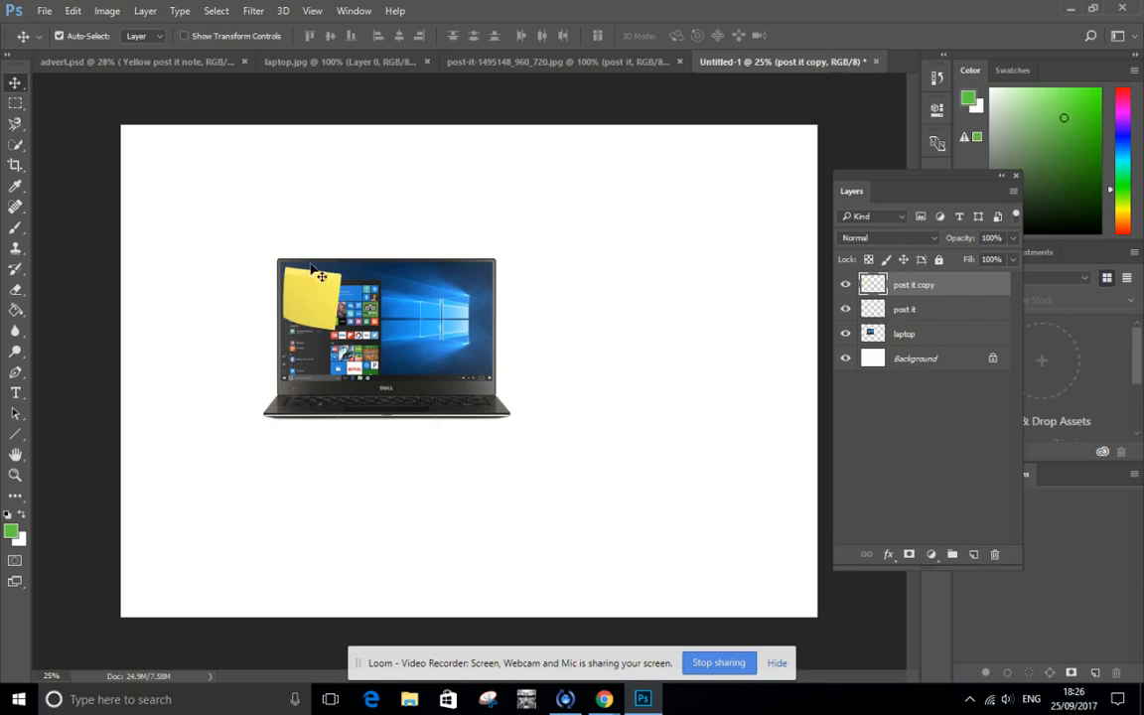
pyautogui.moveTo(311, 293); pyautogui.dragTo(457, 298)
# - Rotate the duplicated note about 16° counterclockwise with Free Transform
pyautogui.press('ctrl')
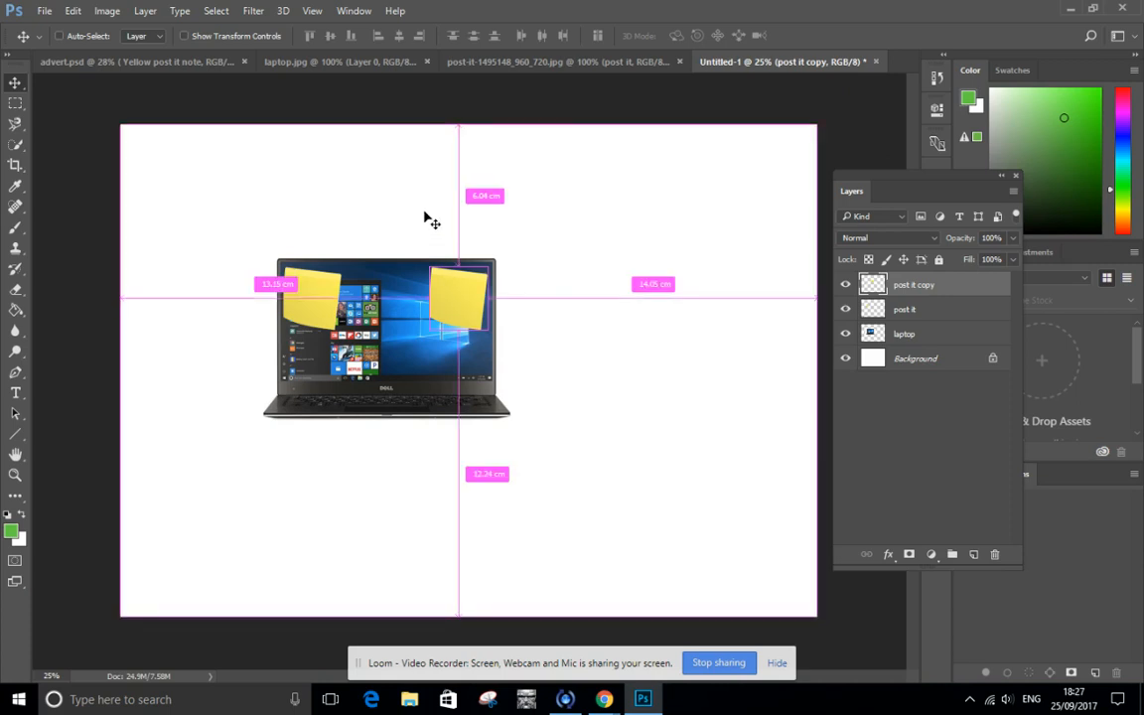
pyautogui.hotkey('ctrl', 't')
pyautogui.moveTo(439, 219); pyautogui.dragTo(413, 217)
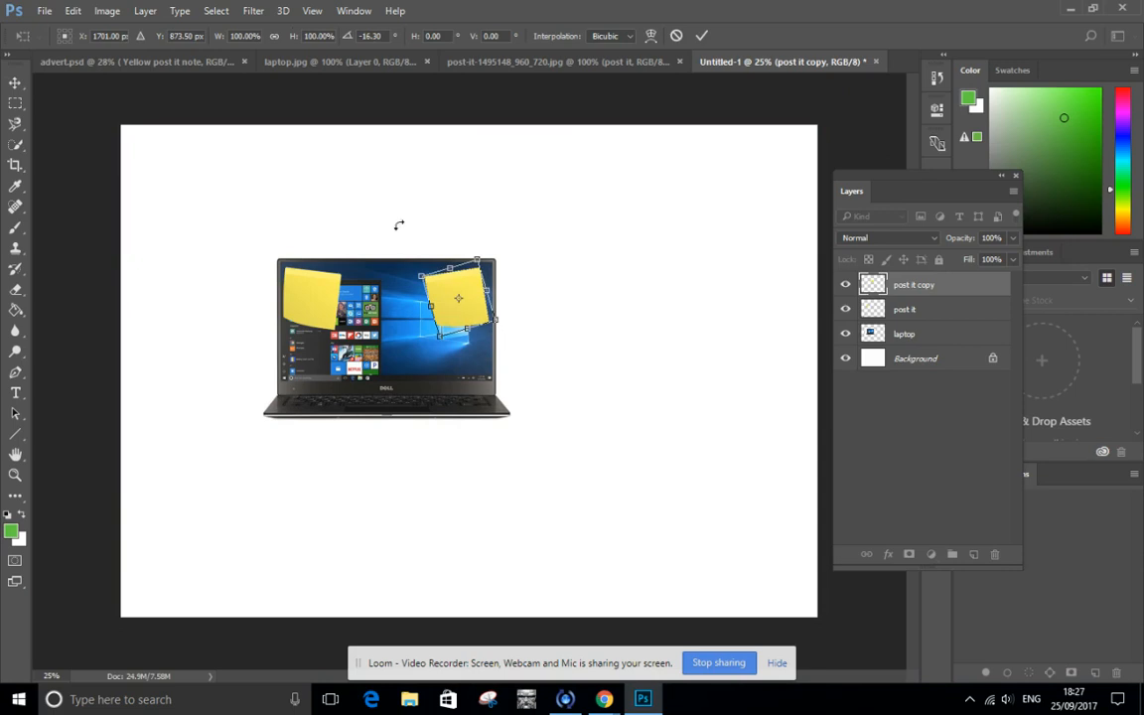
pyautogui.press('Return')
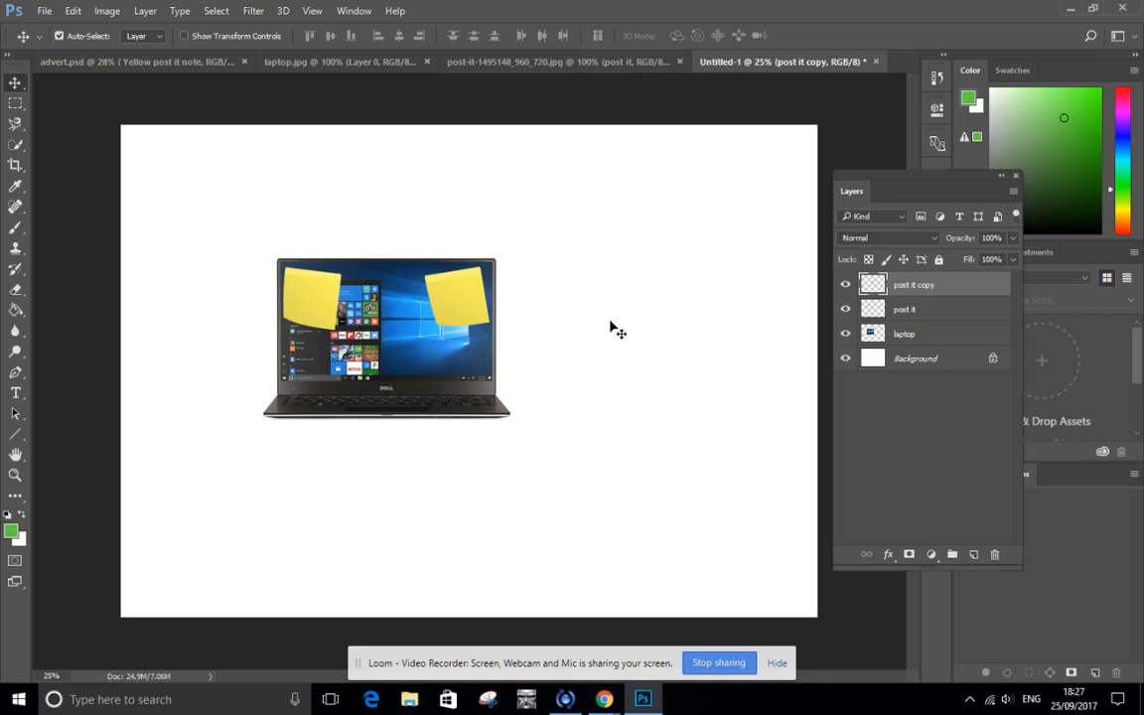
# - Rename the duplicated note's layer as "pink post it note"
pyautogui.doubleClick(916, 286)
pyautogui.write('pinl')
pyautogui.press('Return')
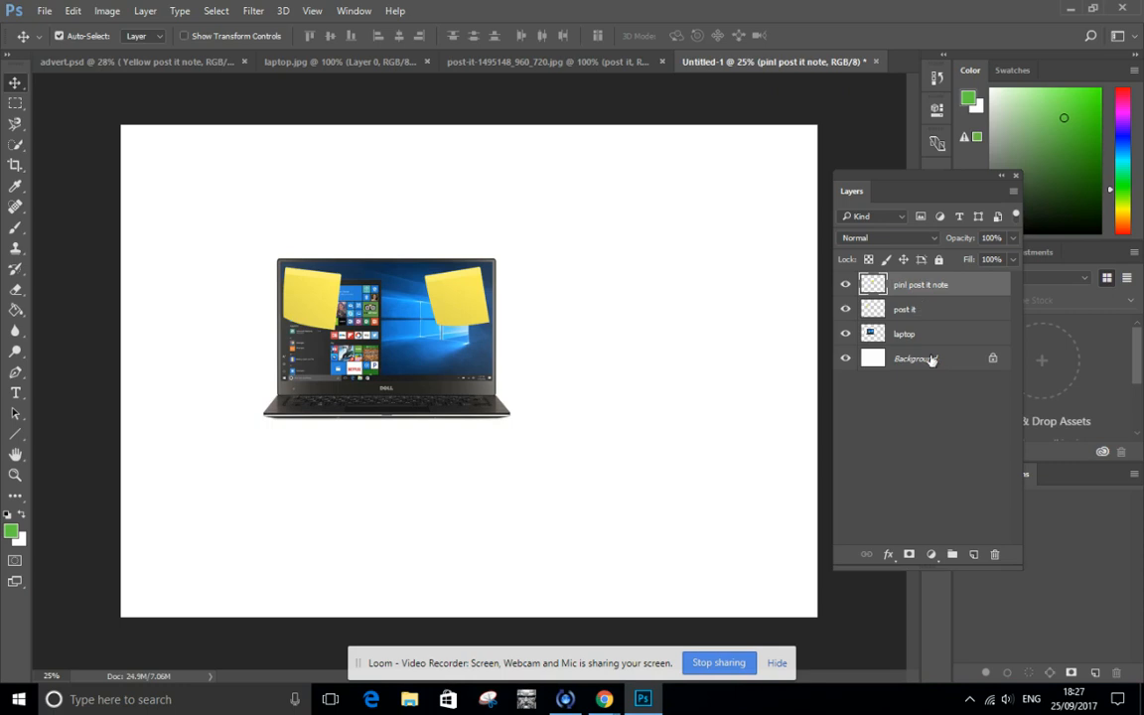
pyautogui.doubleClick(901, 286)
pyautogui.click(907, 284)
pyautogui.press('BackSpace')
pyautogui.write('k')
pyautogui.press('Return')
# - Shift the copied note slightly down and left, then recolour it pink using Hue/Saturation with hue -67 and slightly higher saturation
pyautogui.moveTo(471, 294); pyautogui.dragTo(445, 319)
pyautogui.click(108, 11)
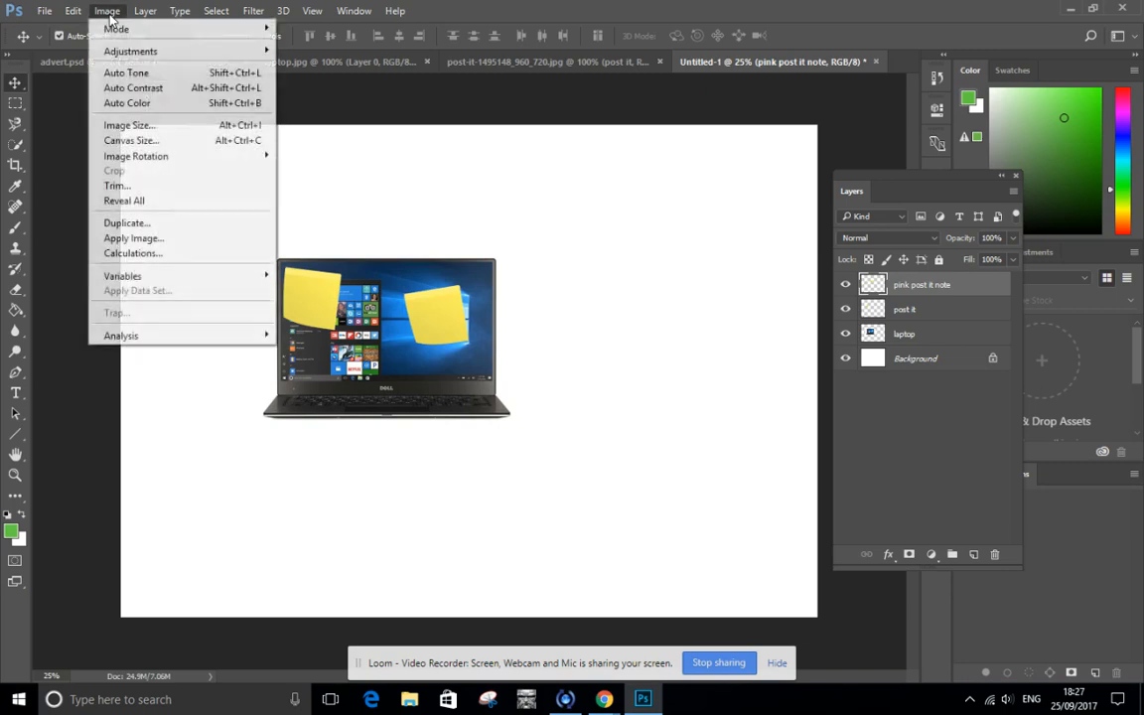
pyautogui.moveTo(109, 51)
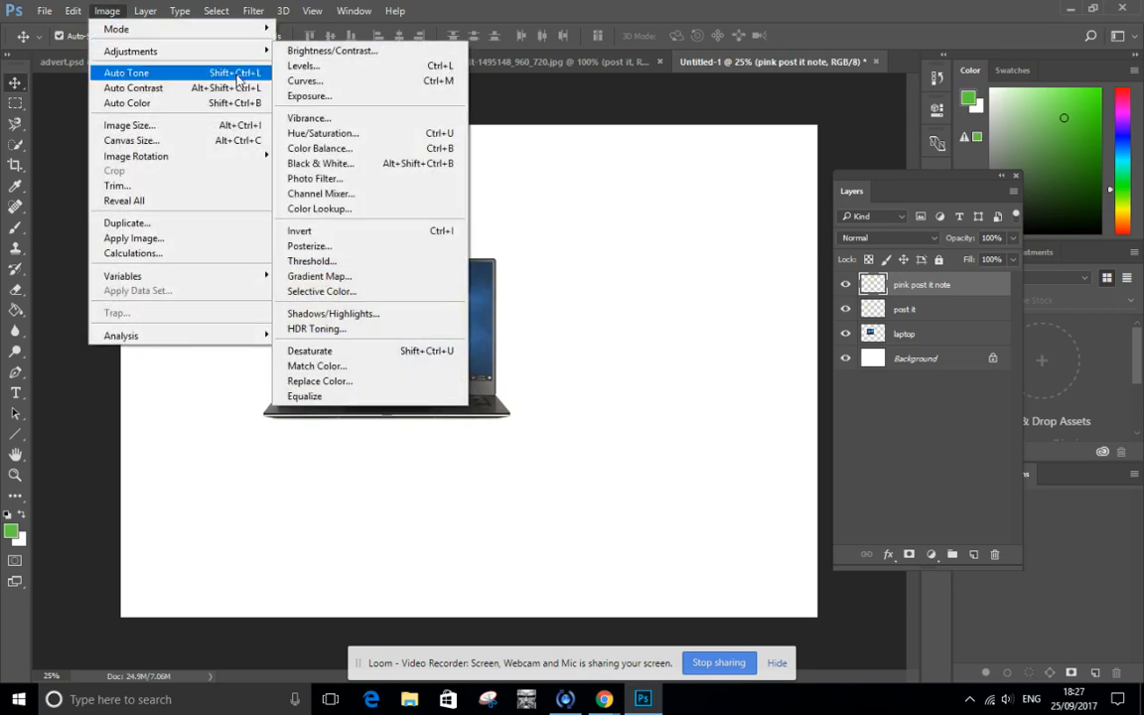
pyautogui.click(319, 133)
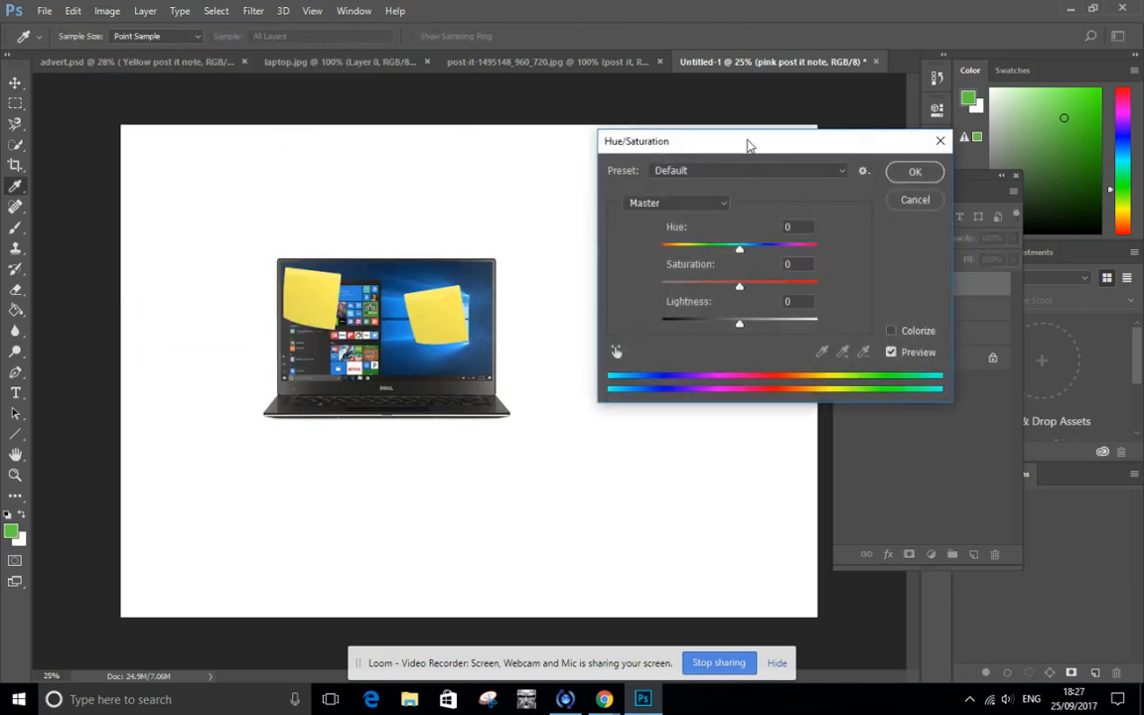
pyautogui.moveTo(747, 145); pyautogui.dragTo(722, 253)
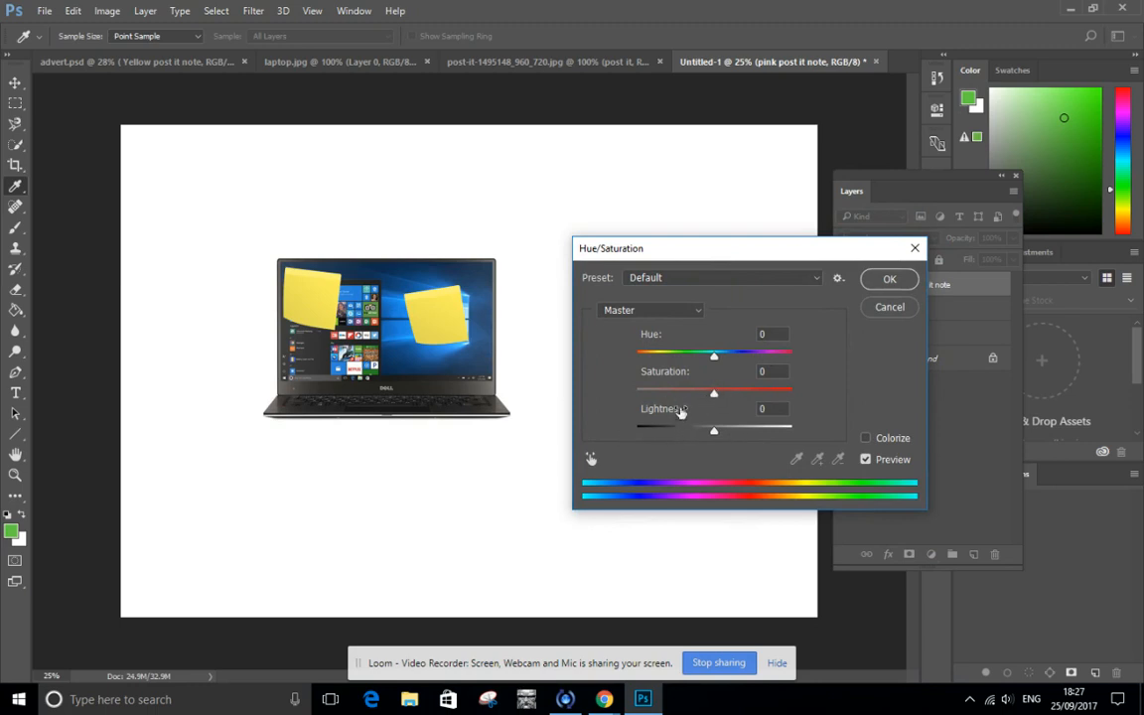
pyautogui.moveTo(714, 358); pyautogui.dragTo(672, 360)
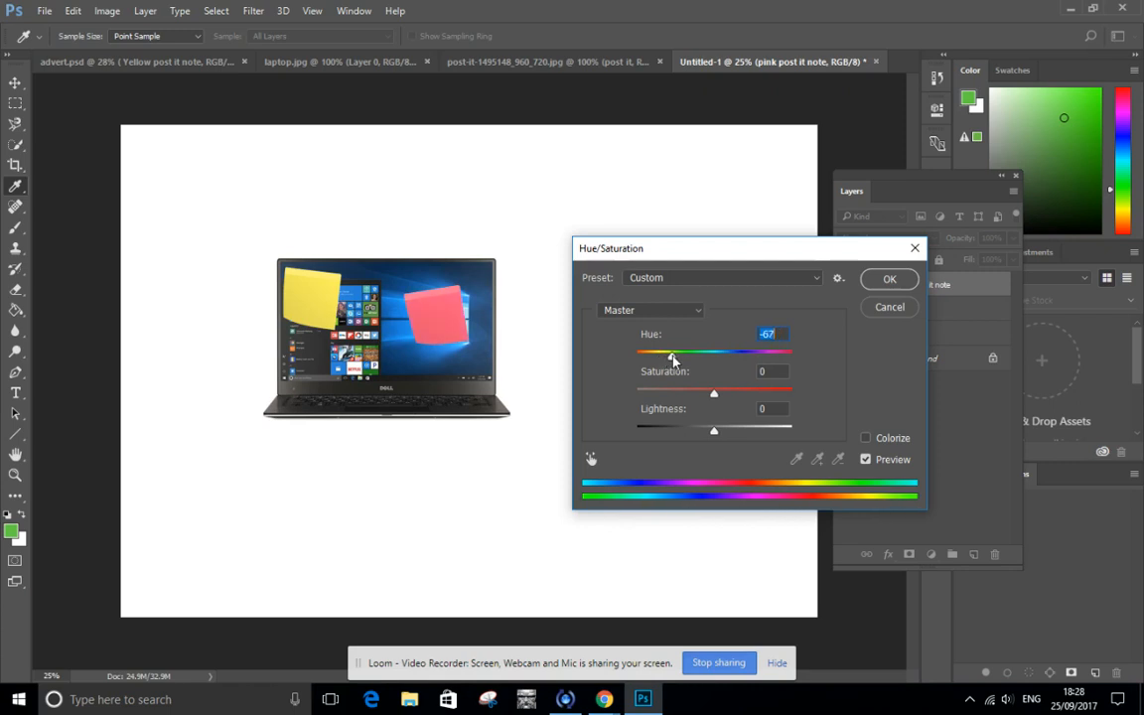
pyautogui.moveTo(711, 396)
pyautogui.mouseDown()
pyautogui.moveTo(679, 393)
pyautogui.moveTo(732, 394)
pyautogui.mouseUp()
pyautogui.click(891, 279)
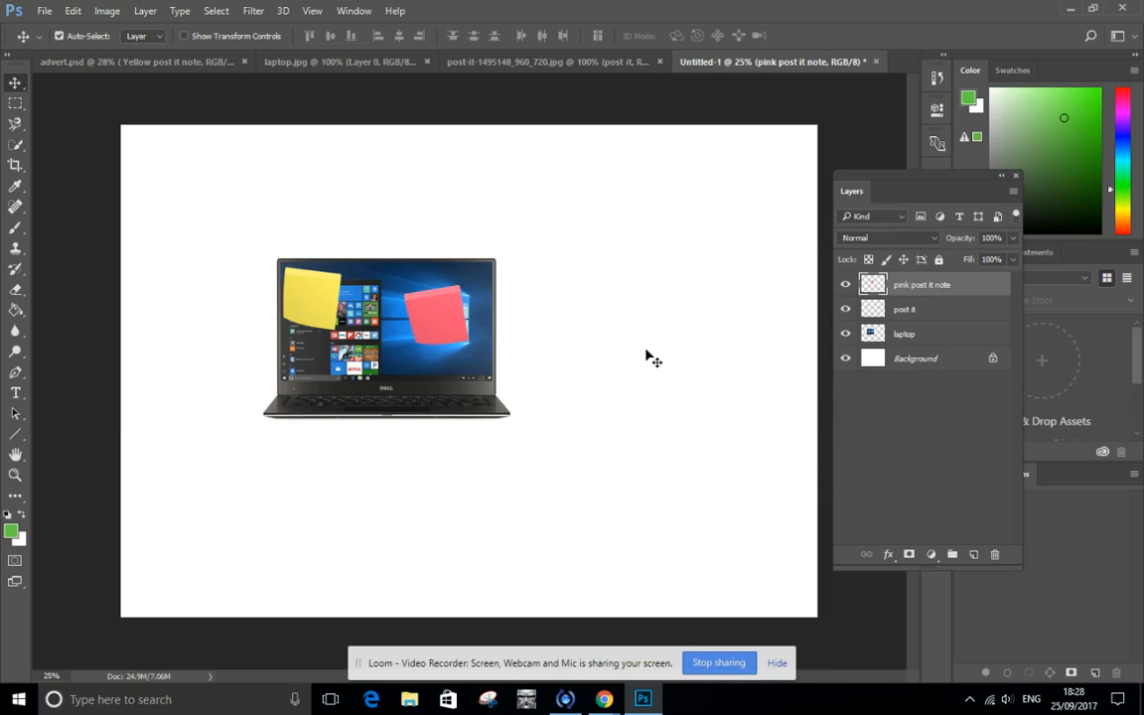
# - Compare the notes in Untitled-1 with the finished design in advert.psd
pyautogui.click(74, 60)
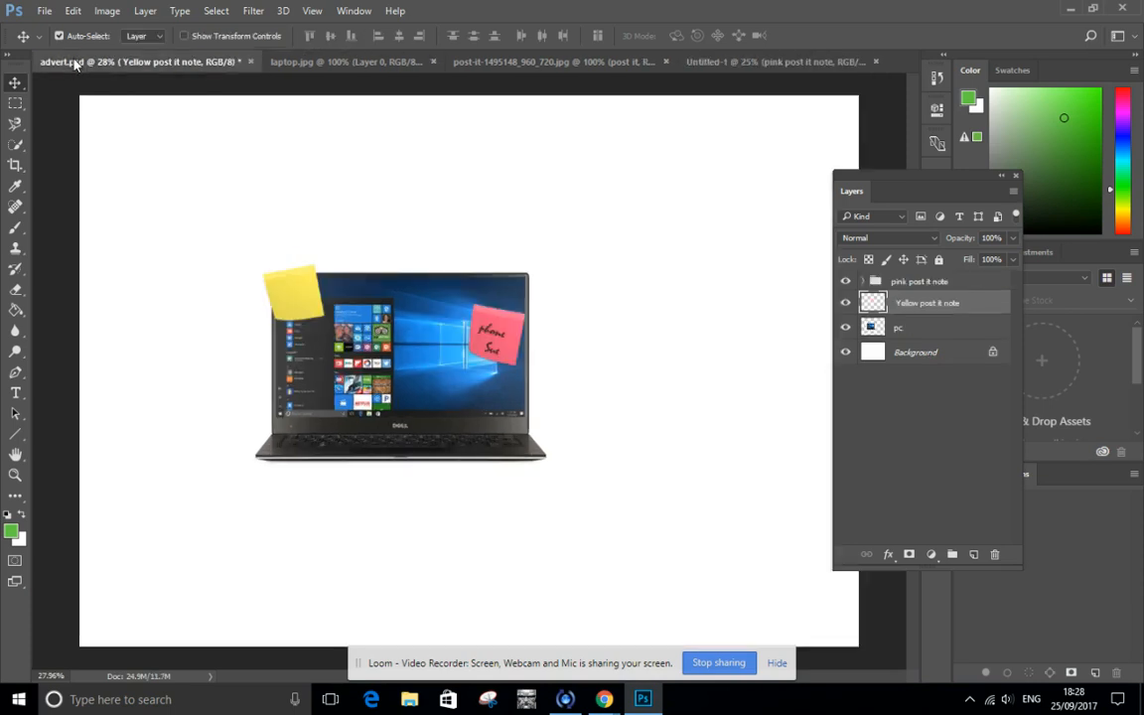
pyautogui.click(764, 61)
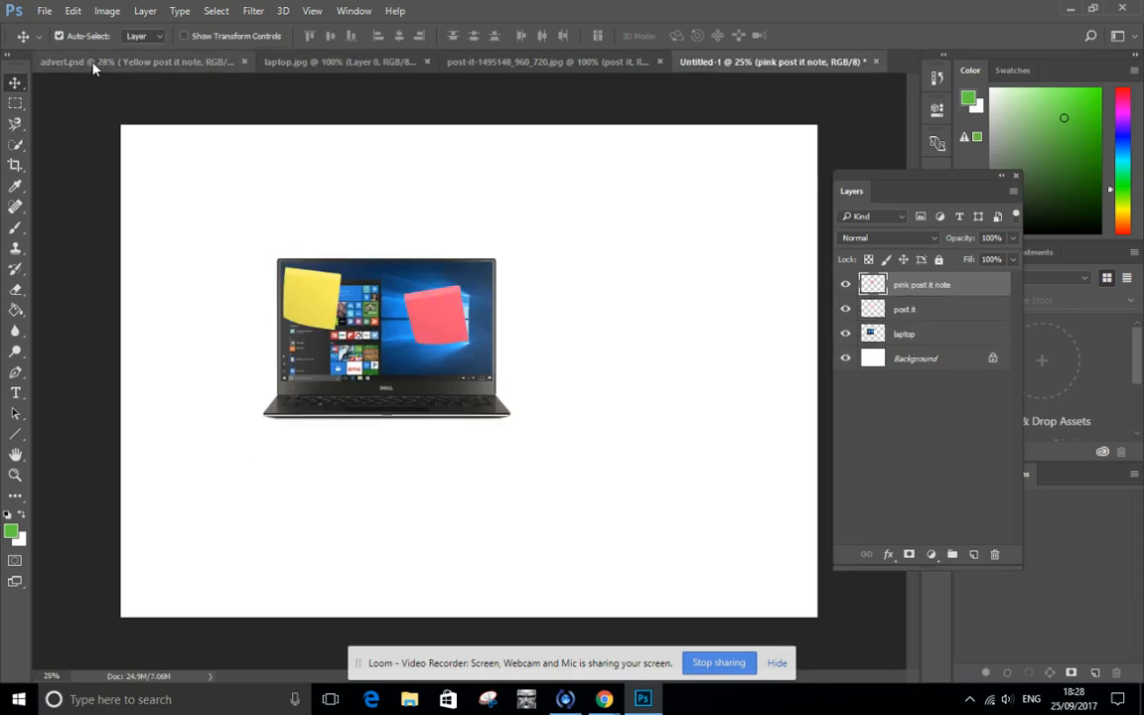
pyautogui.click(88, 61)
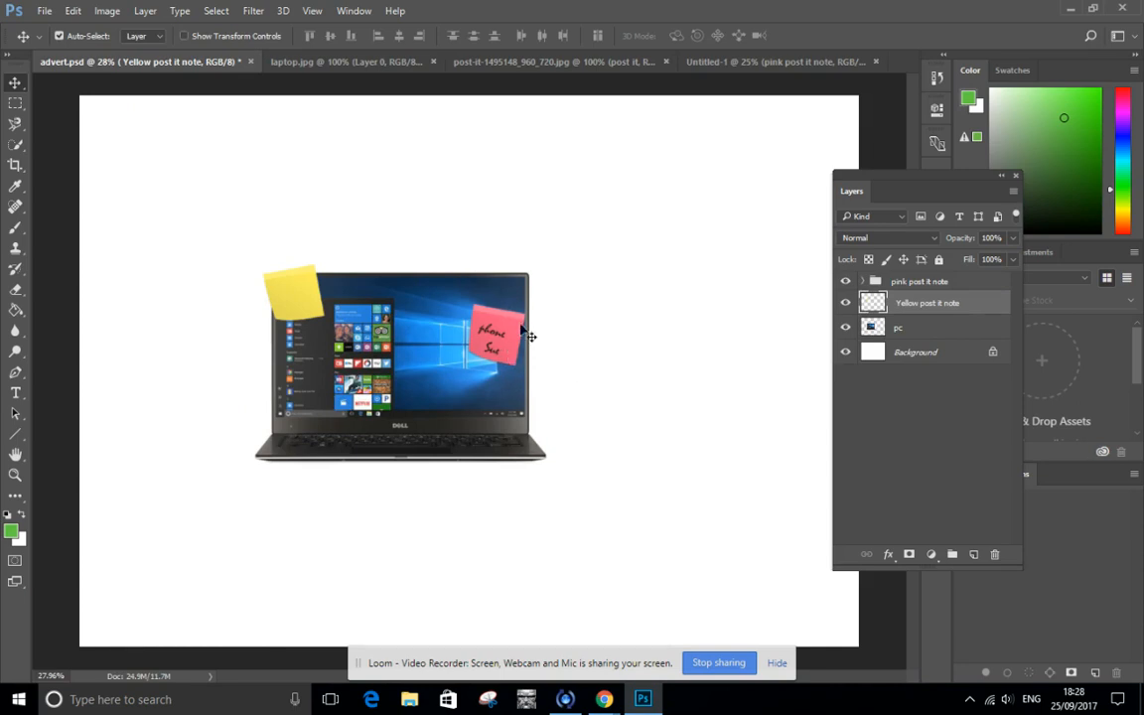